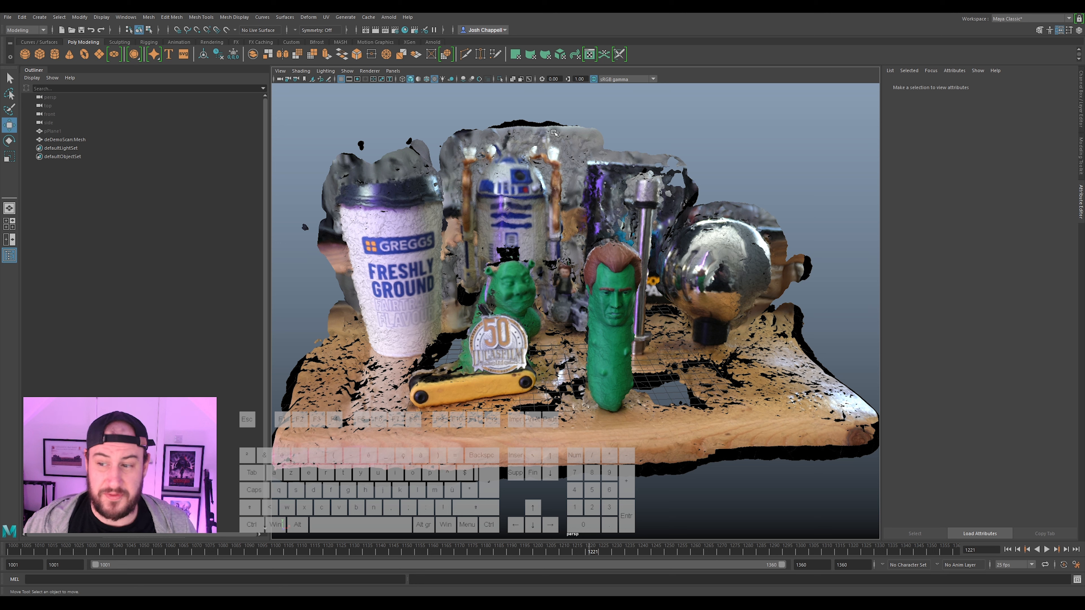
Open the Script Editor and add a new Python script tab.
click(1076, 580)
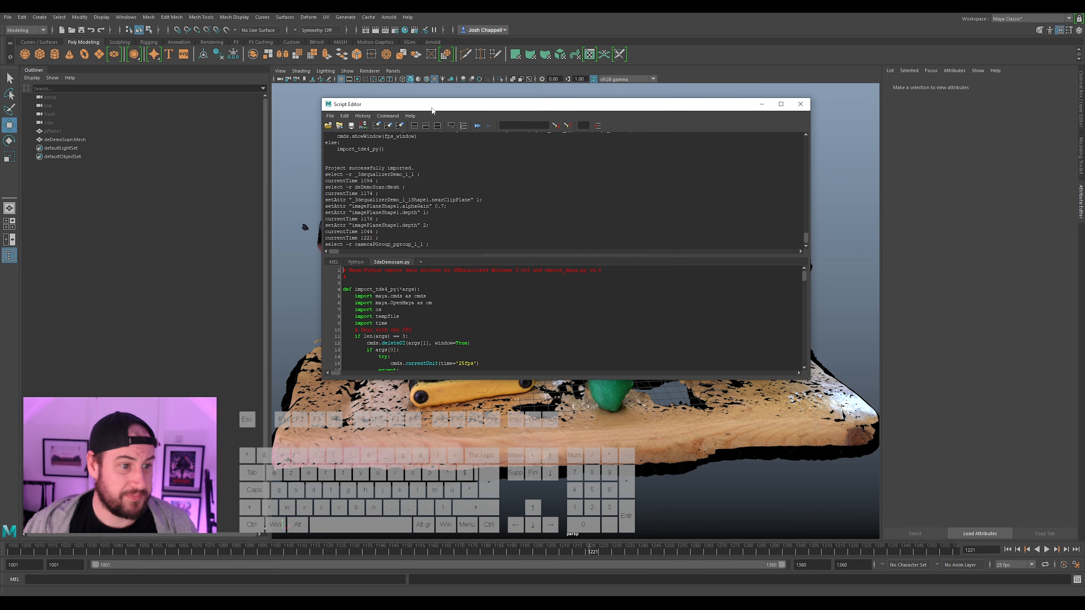
click(422, 262)
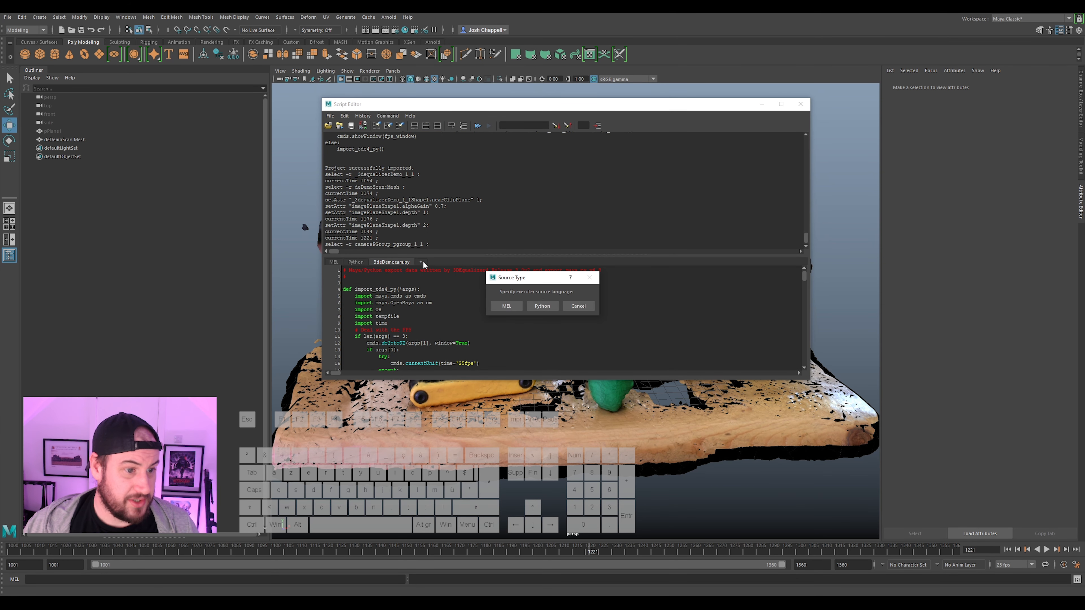
click(548, 307)
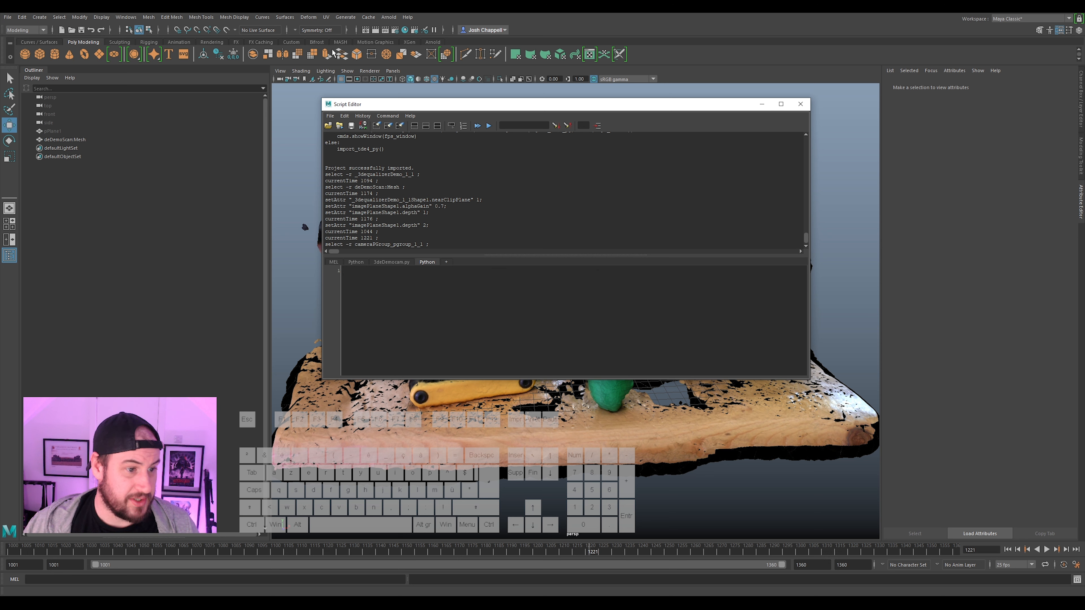
Load the camera script 3deDemocam_v003.py from the 3DEQUALIZER cam folder into the Script Editor.
click(330, 115)
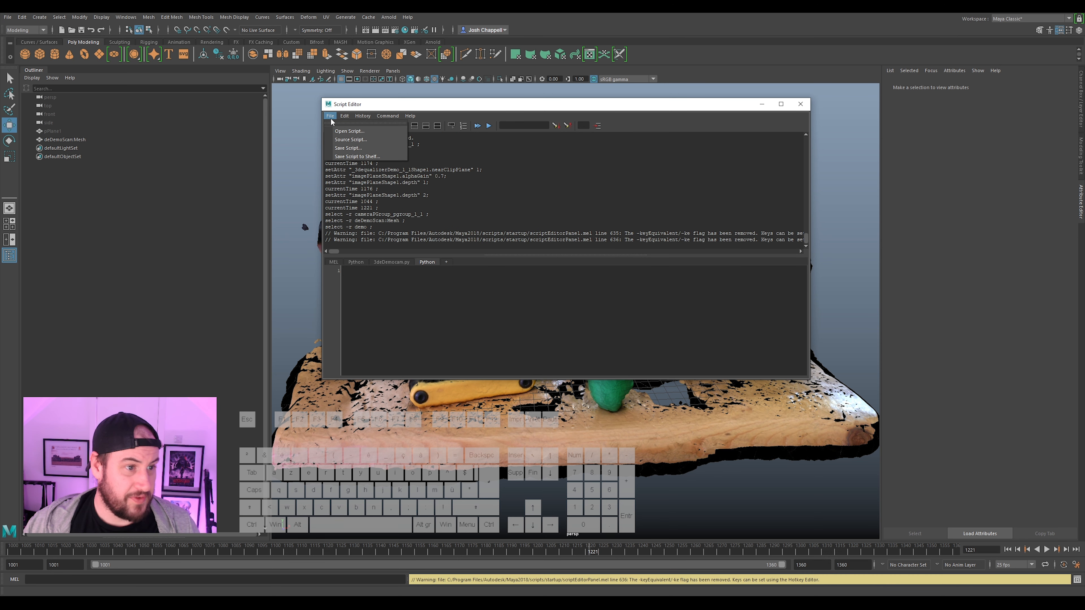
click(346, 132)
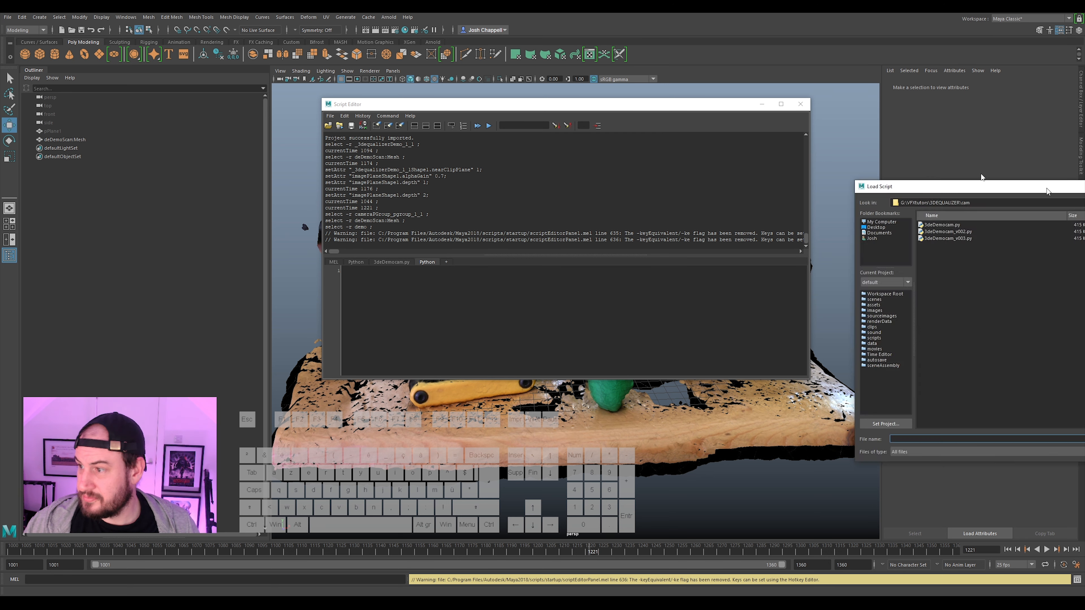
click(406, 148)
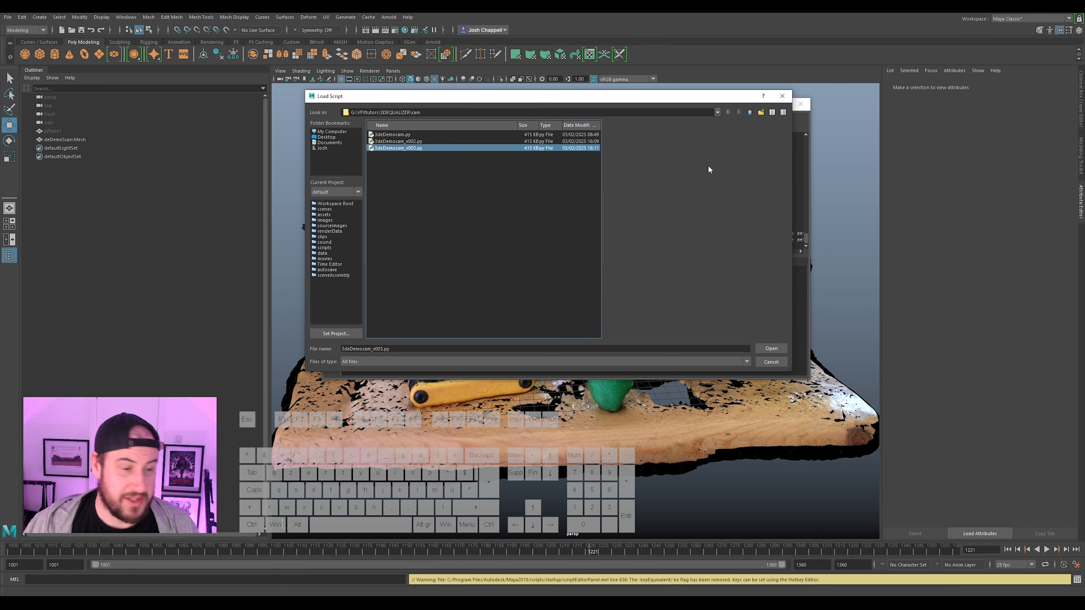
click(771, 348)
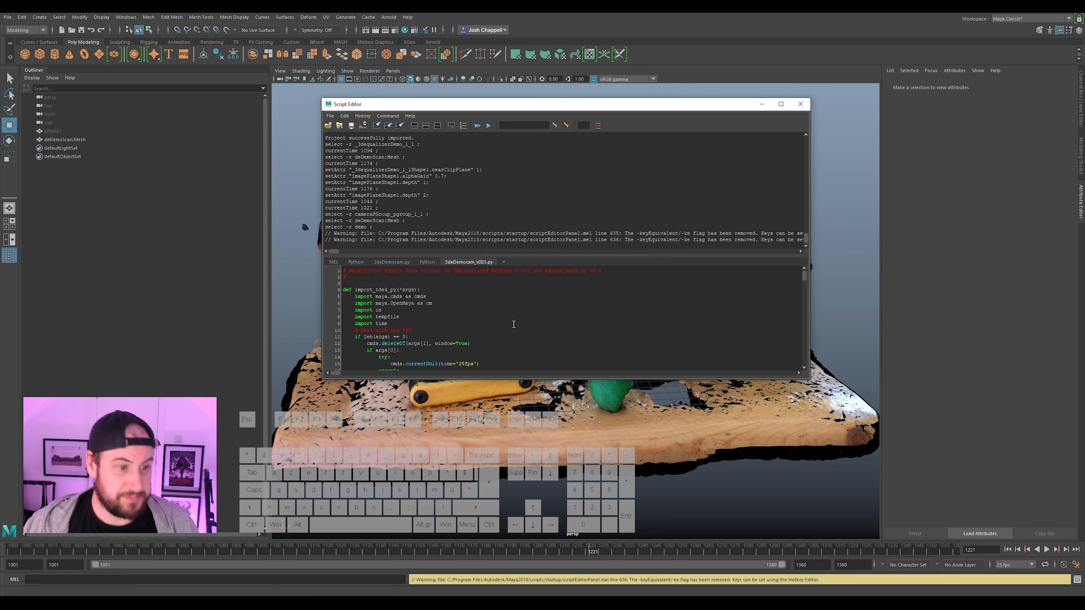
Execute the loaded 3deDemocam_v003.py script to import the tracked camera, and close the Script Editor.
scroll(521, 319, down, 9)
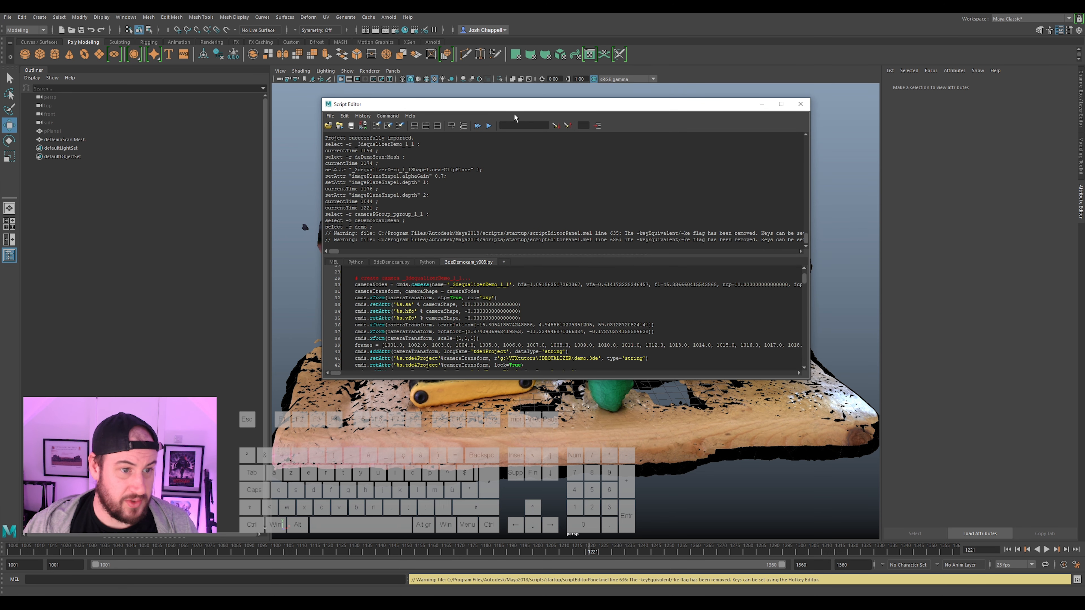
click(489, 127)
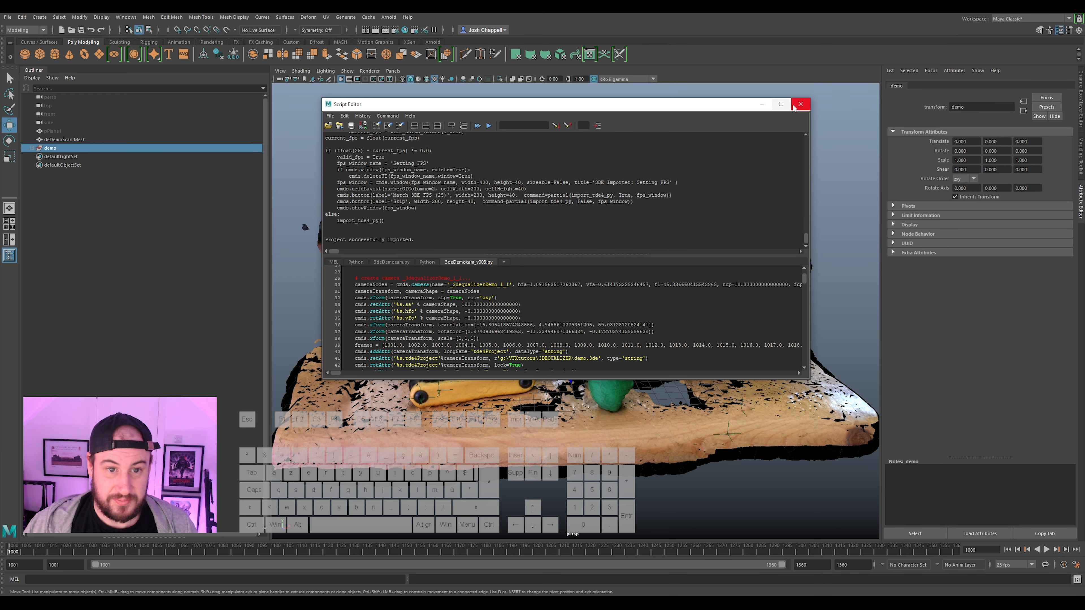
click(800, 104)
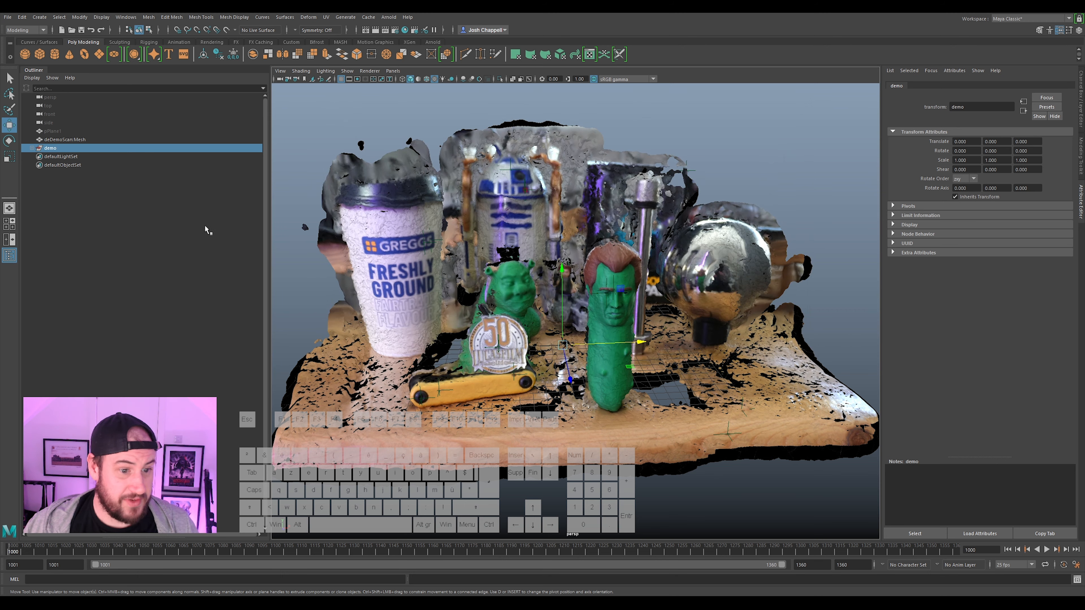
Expand the demo group, select the _3dequalizerDemo_1_1 camera and look through it in the viewport.
click(32, 147)
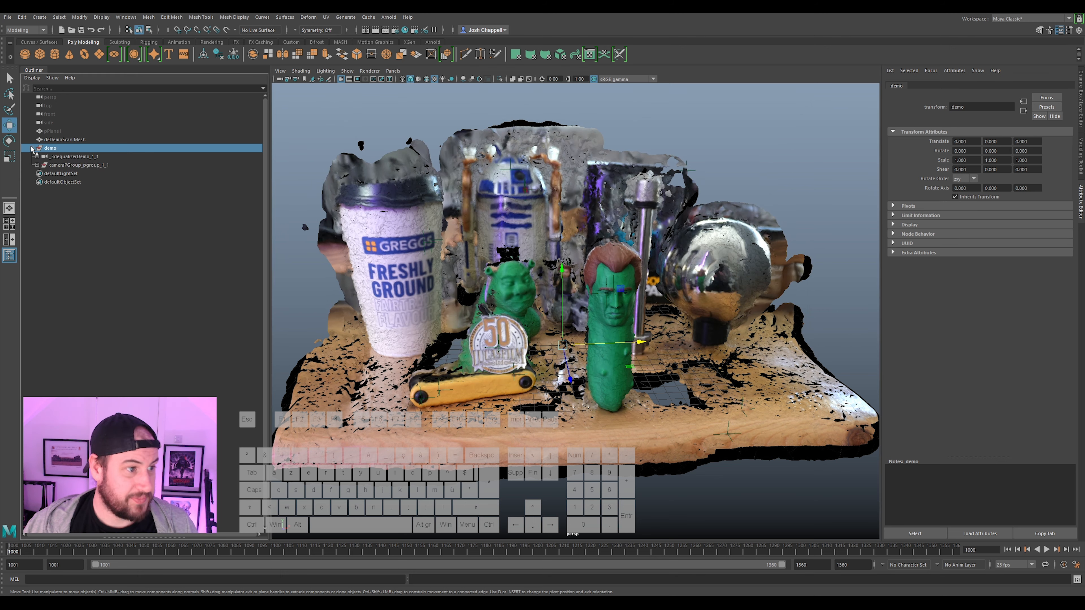
click(67, 159)
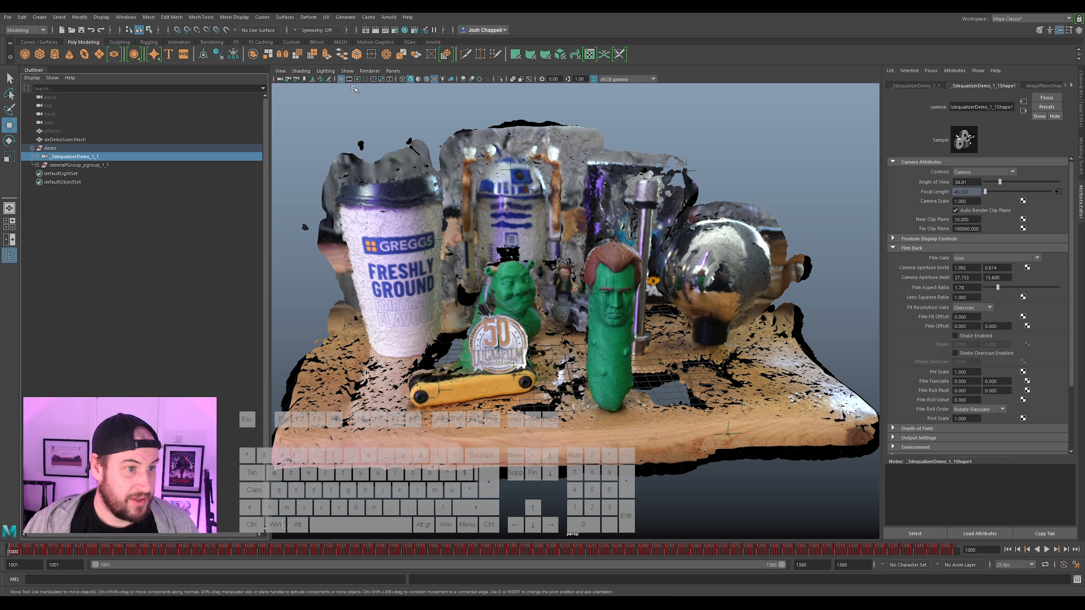
middle_drag(375, 185, 519, 200)
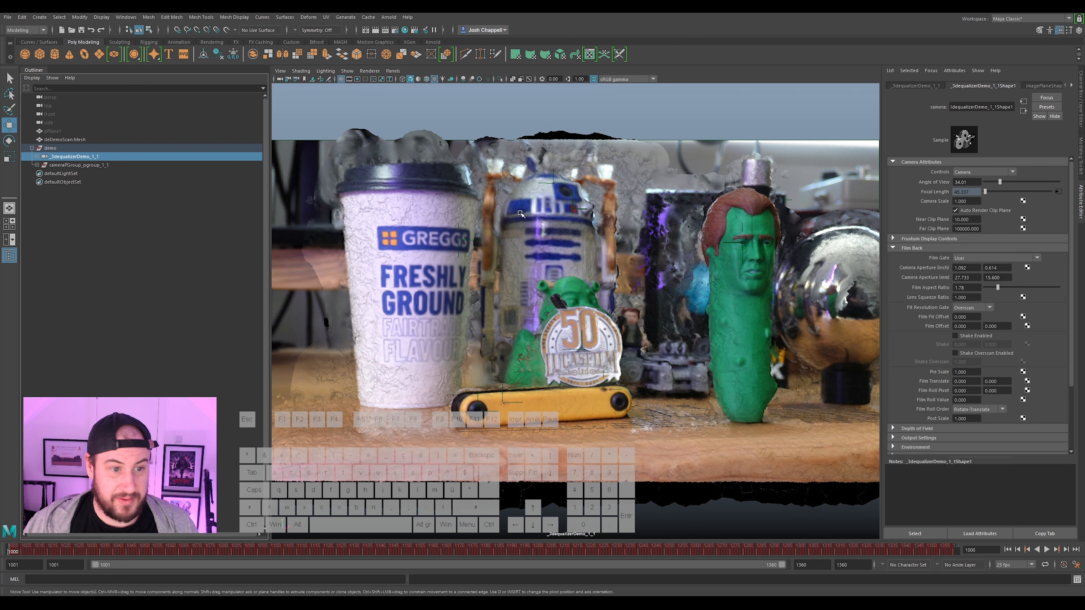
click(393, 71)
Play back the shot through the tracked camera to check how the scan mesh lines up with the footage.
mouse_move(427, 79)
click(513, 80)
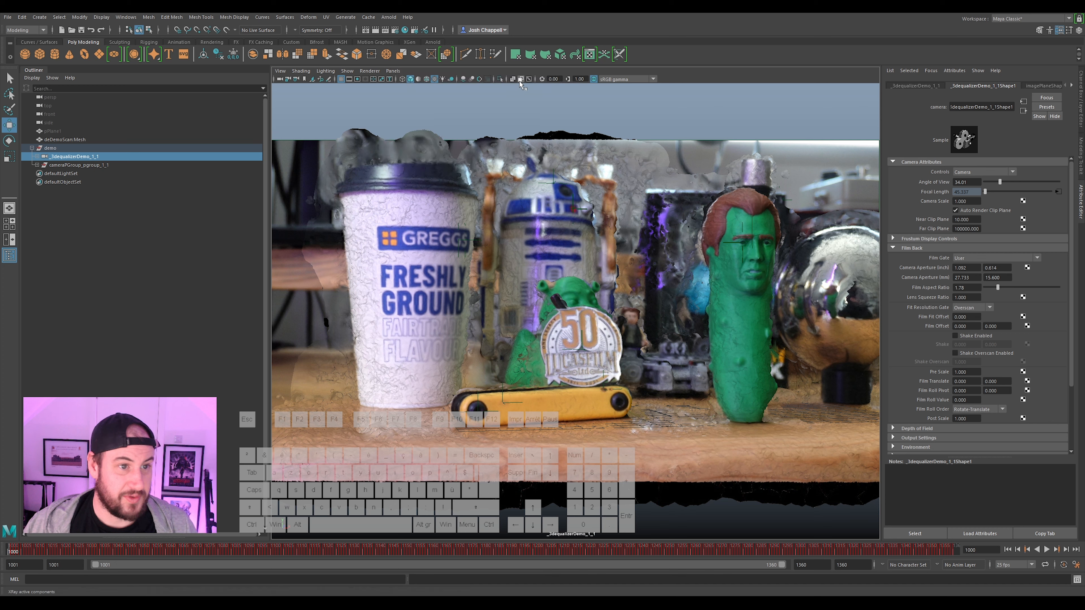
key(alt+v)
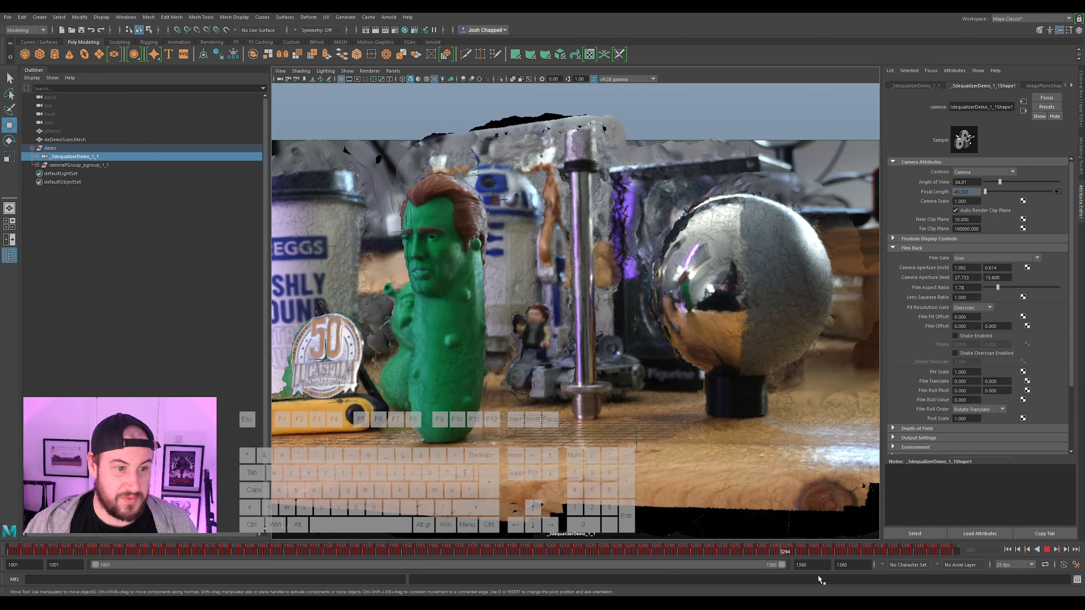
key(alt+v)
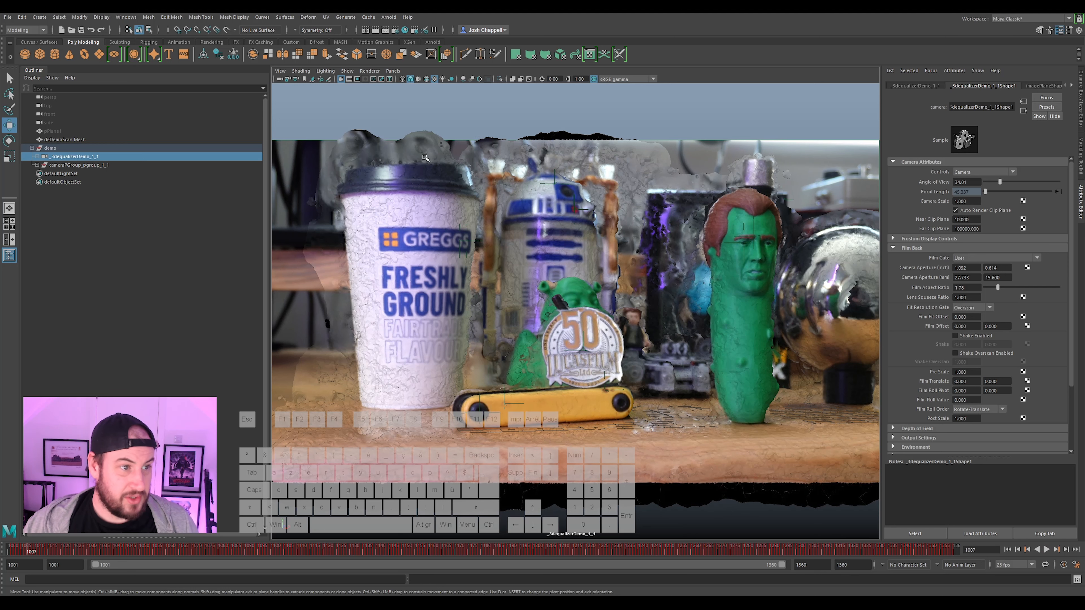
Select the deDemoScan:Mesh scan and display the viewport geometry with the default material.
click(299, 71)
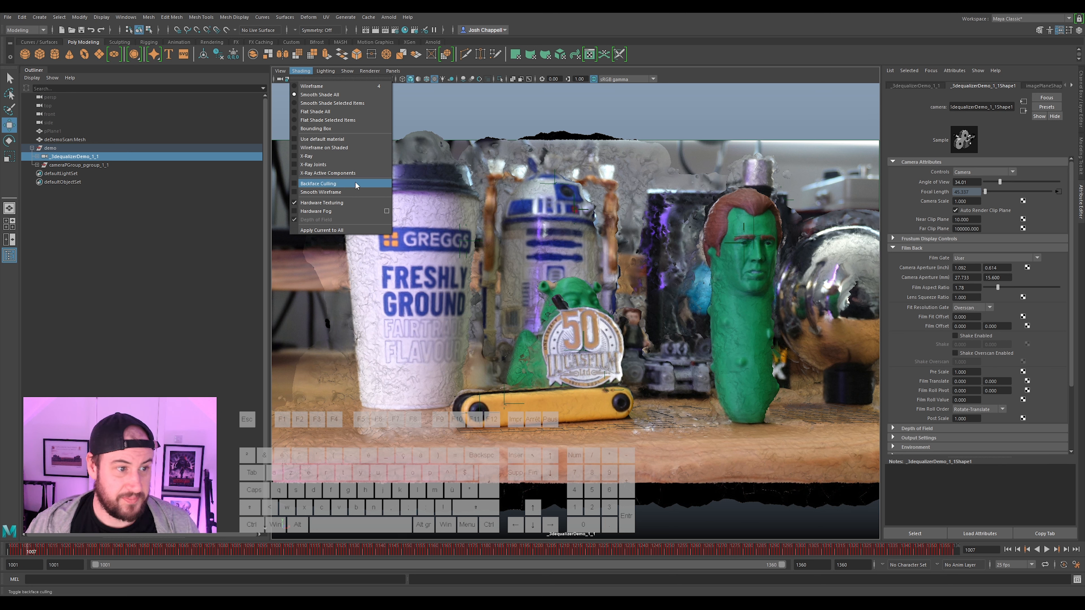
click(72, 136)
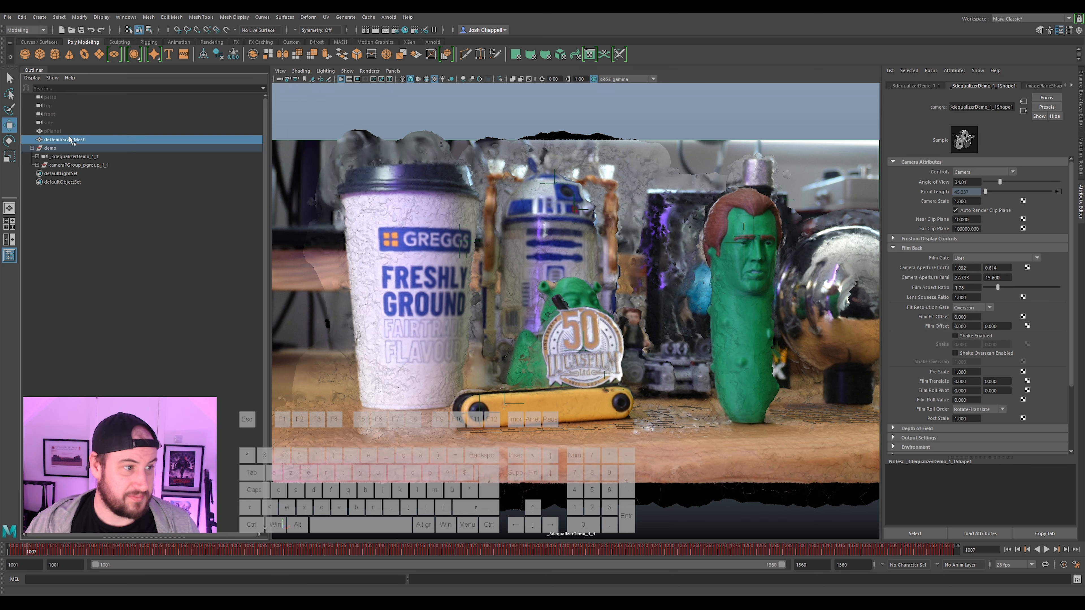
click(301, 71)
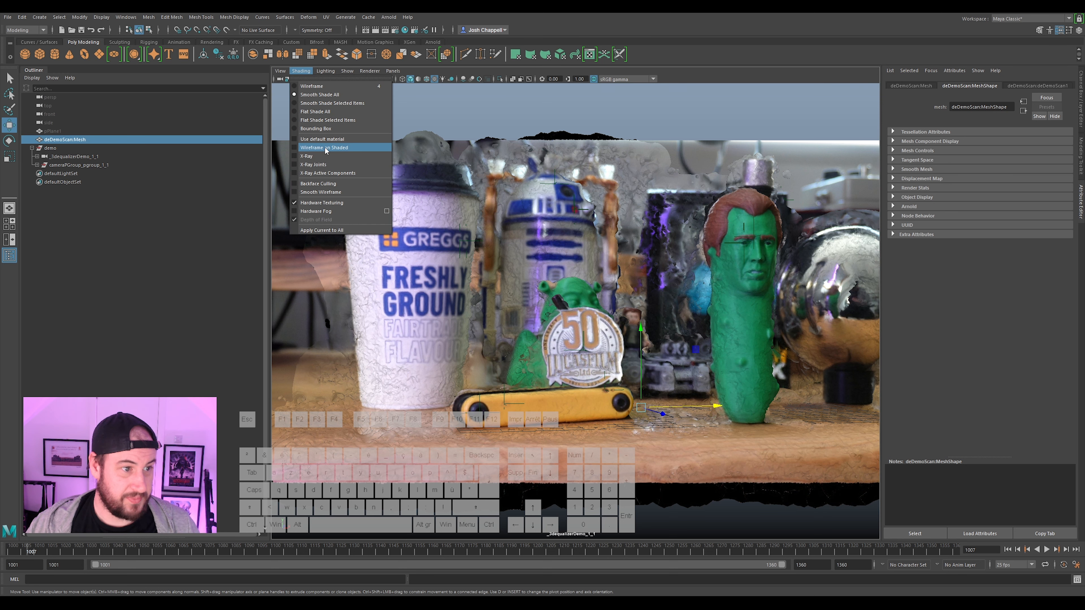
click(324, 140)
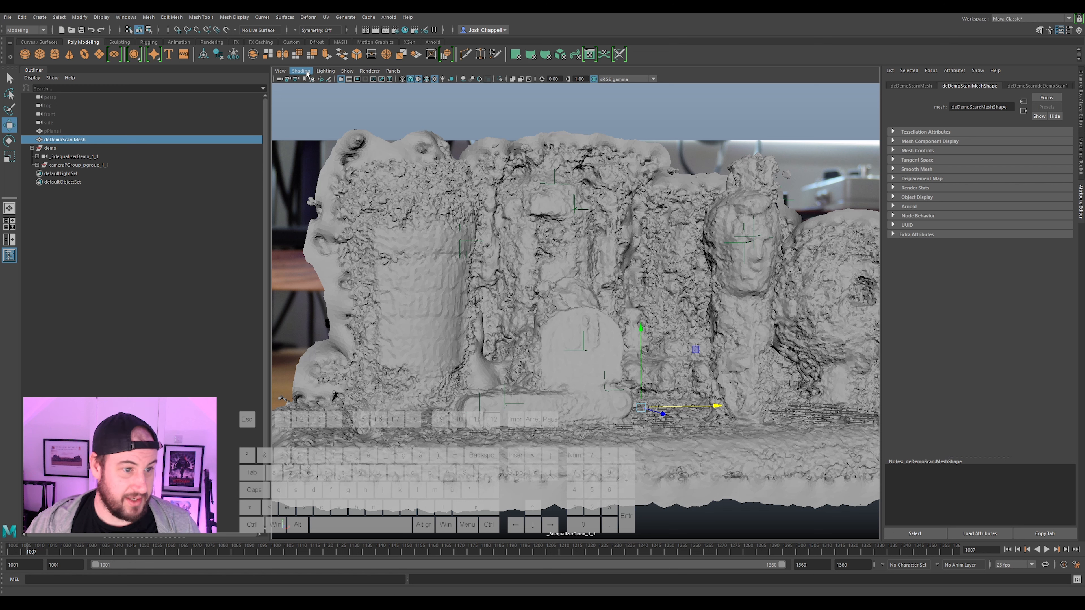
Replace the tracked camera's image plane picture with 3dequalizerDemoUDP.1050.jpg from the imageSequence folder and enable Use Image Sequence.
click(80, 157)
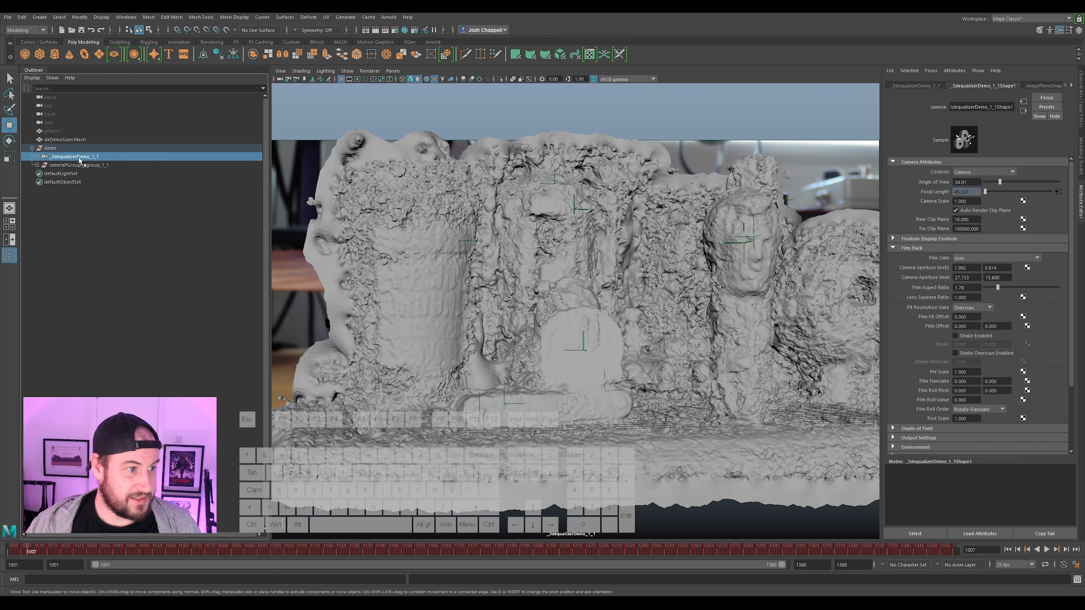
click(1036, 86)
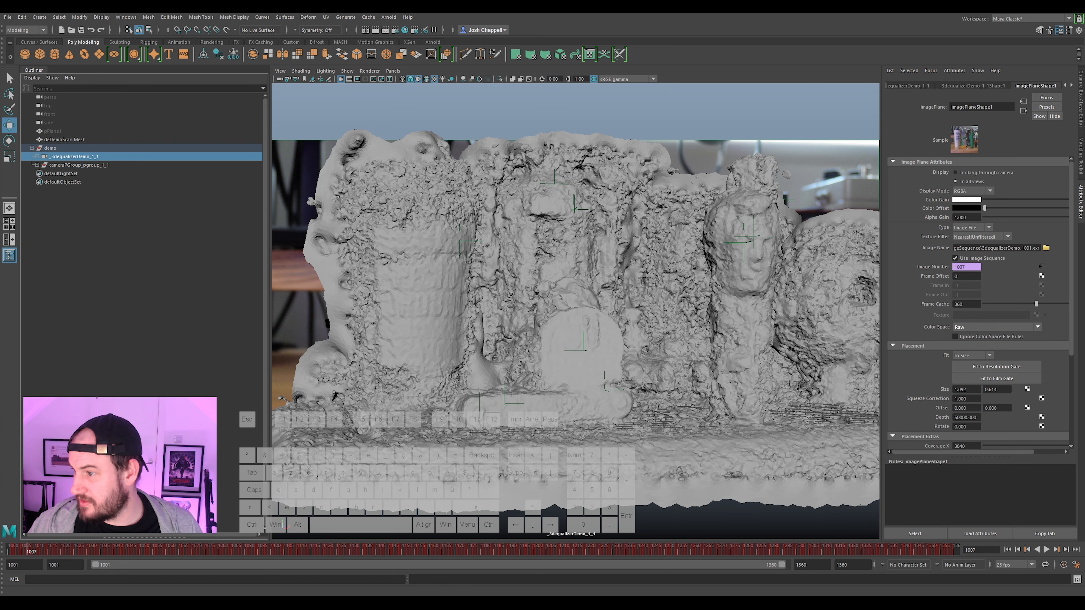
drag(1084, 111, 405, 80)
drag(587, 124, 586, 315)
click(420, 307)
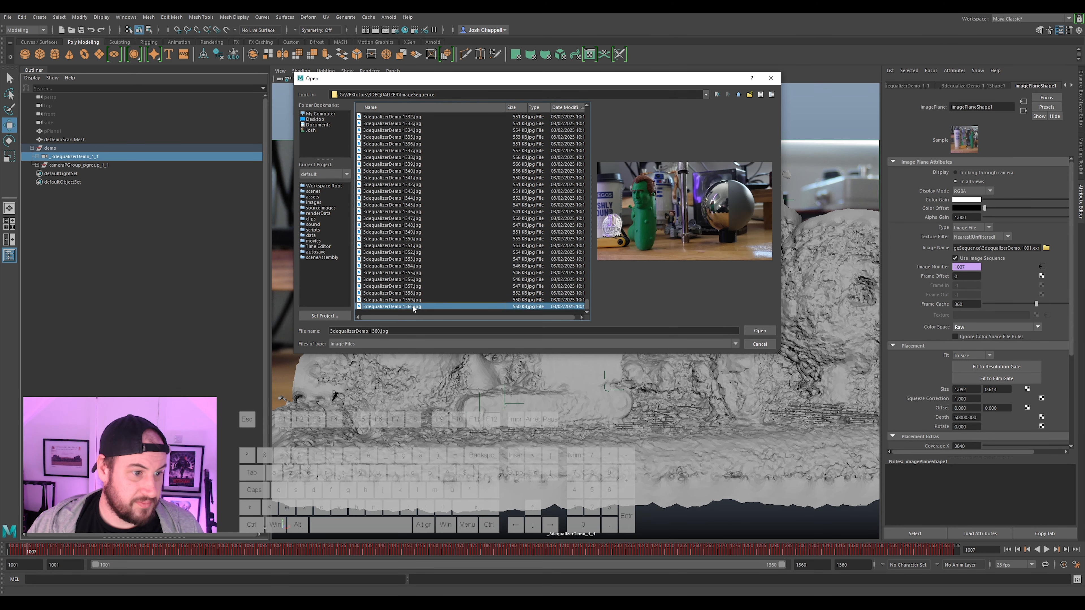
scroll(429, 196, up, 13)
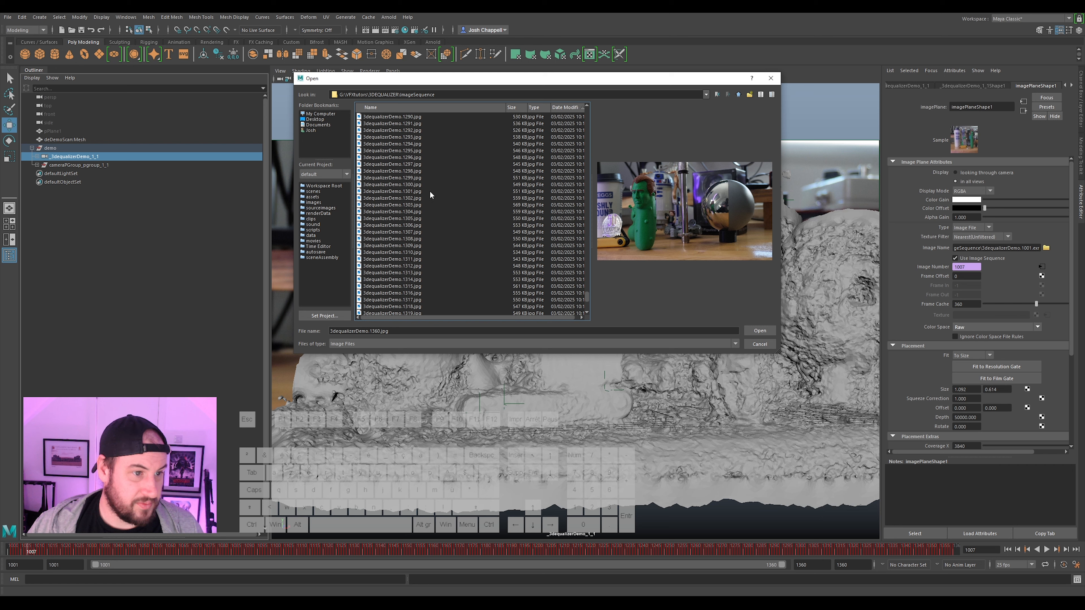
drag(586, 299, 581, 187)
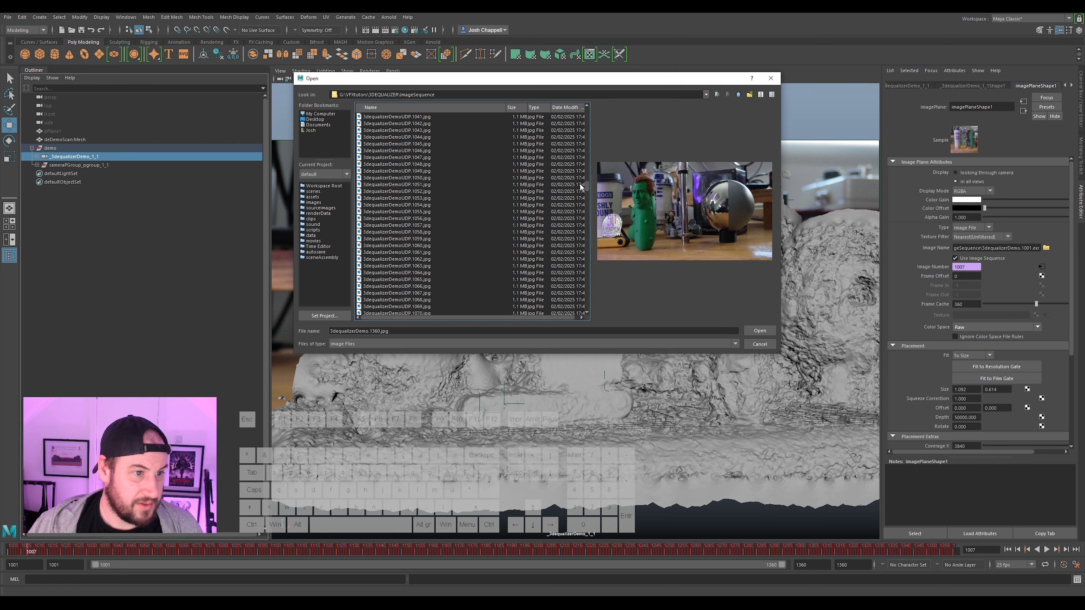
click(388, 178)
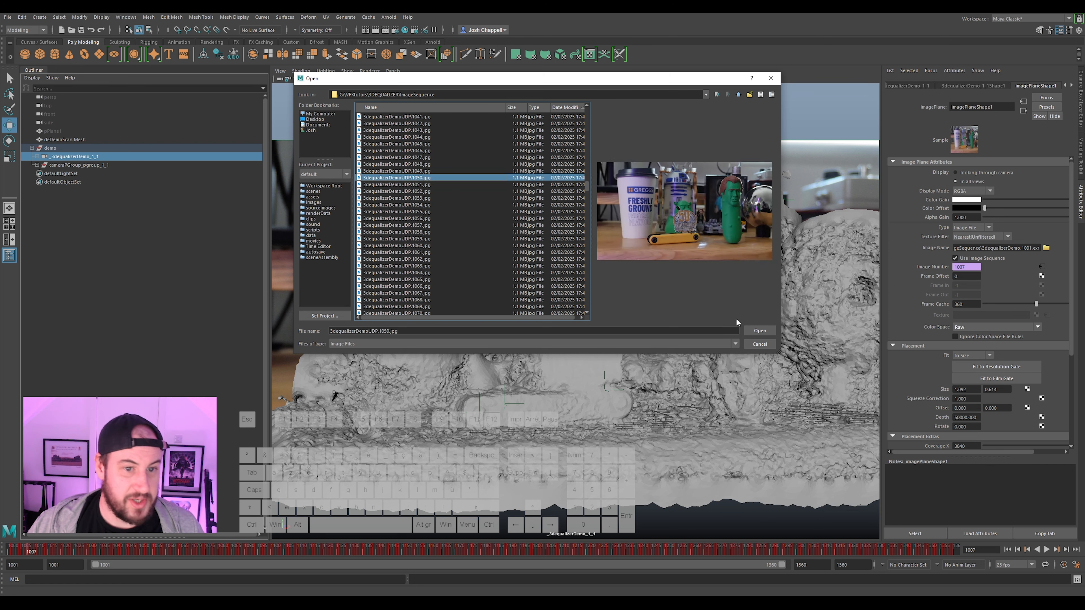
click(760, 330)
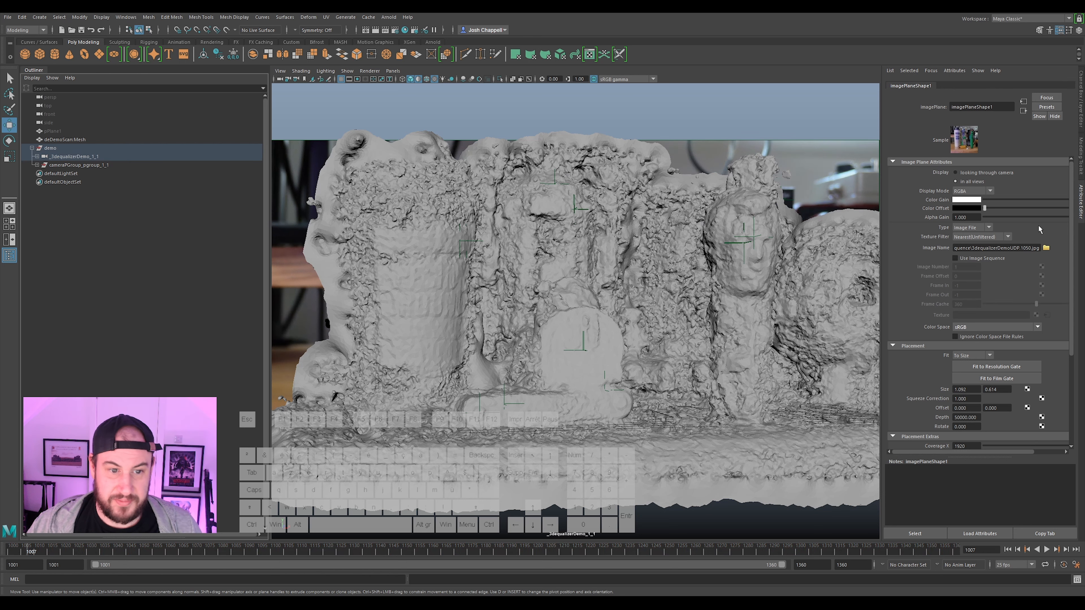
click(955, 259)
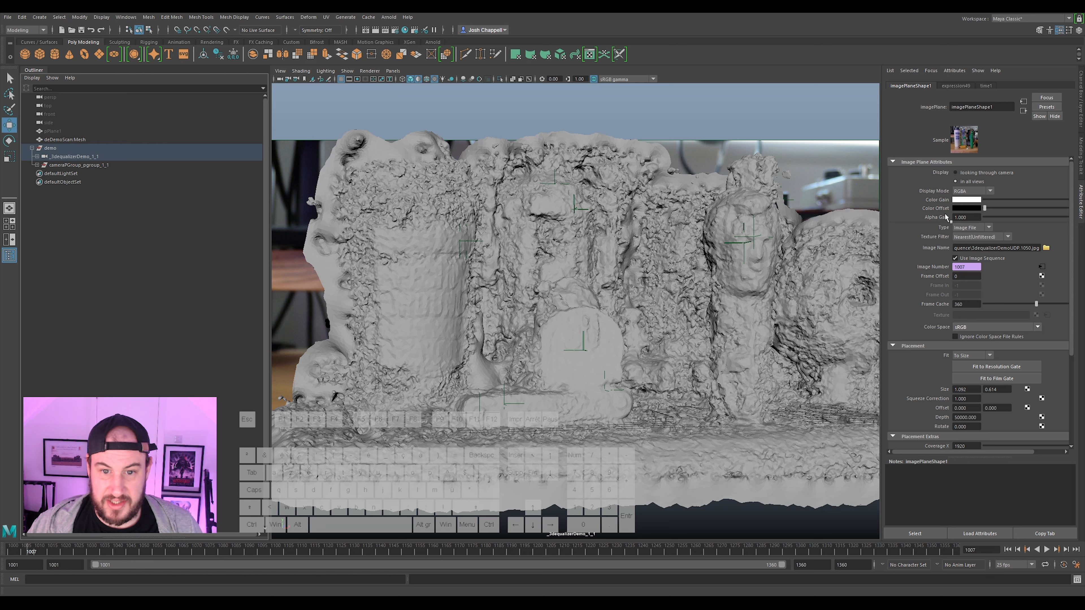
Set the image plane's Alpha Gain to 0.7 and its Depth to 2.
click(967, 217)
text(0.)
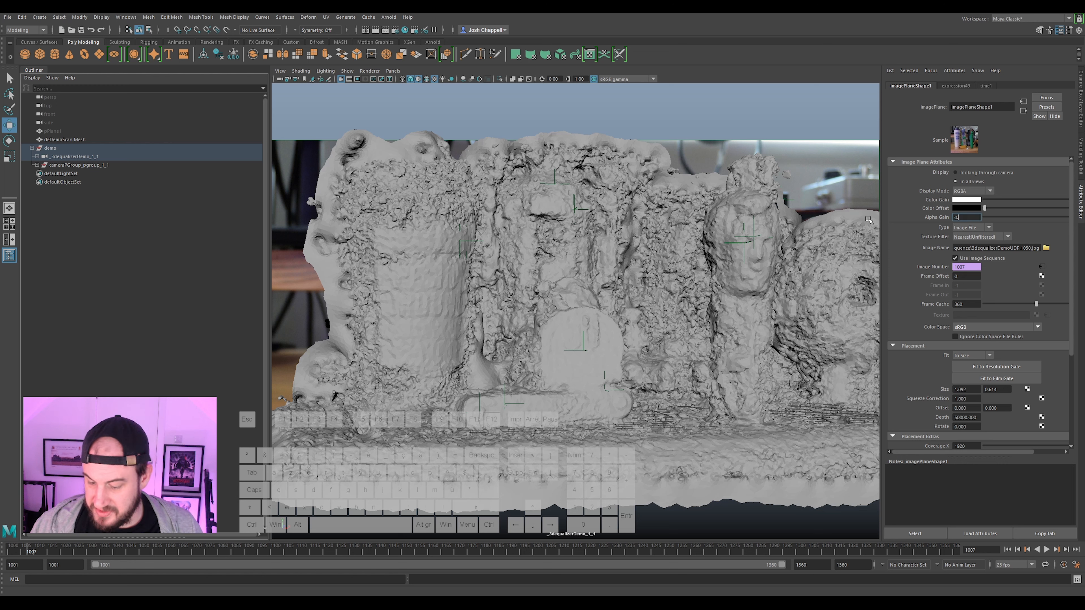
text(7)
key(Return)
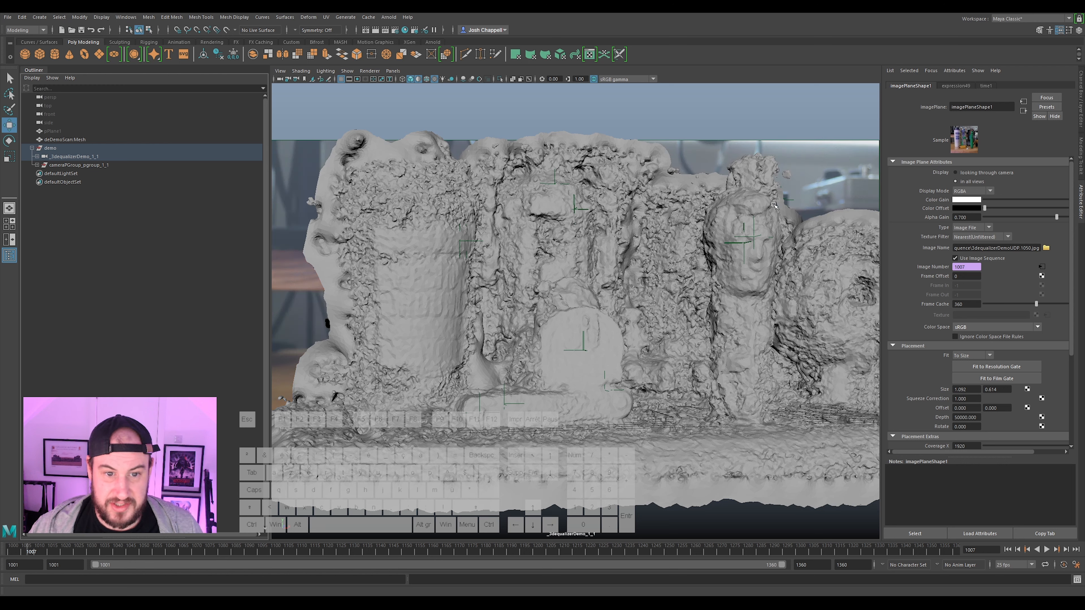
click(957, 417)
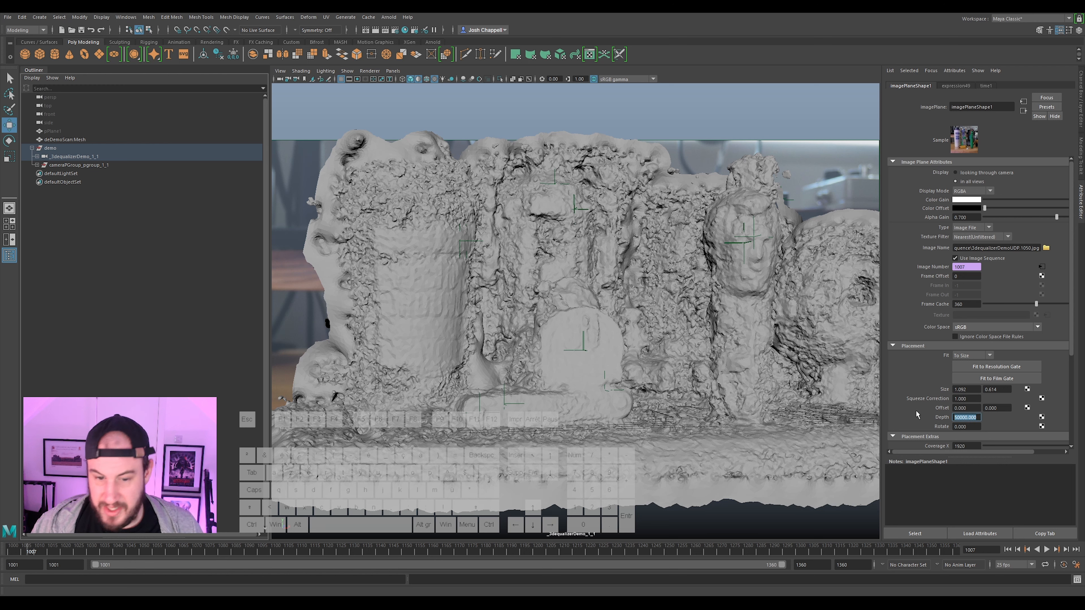
text(2)
key(Return)
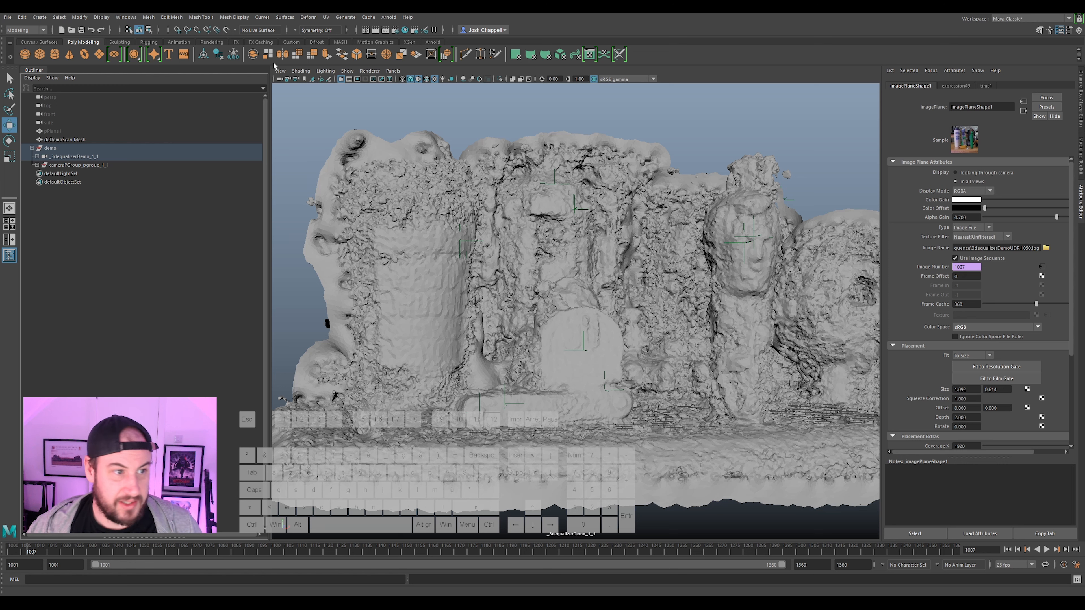
Set the Near Clip Plane of the _3dequalizerDemo_1_1 camera to 1.
click(936, 87)
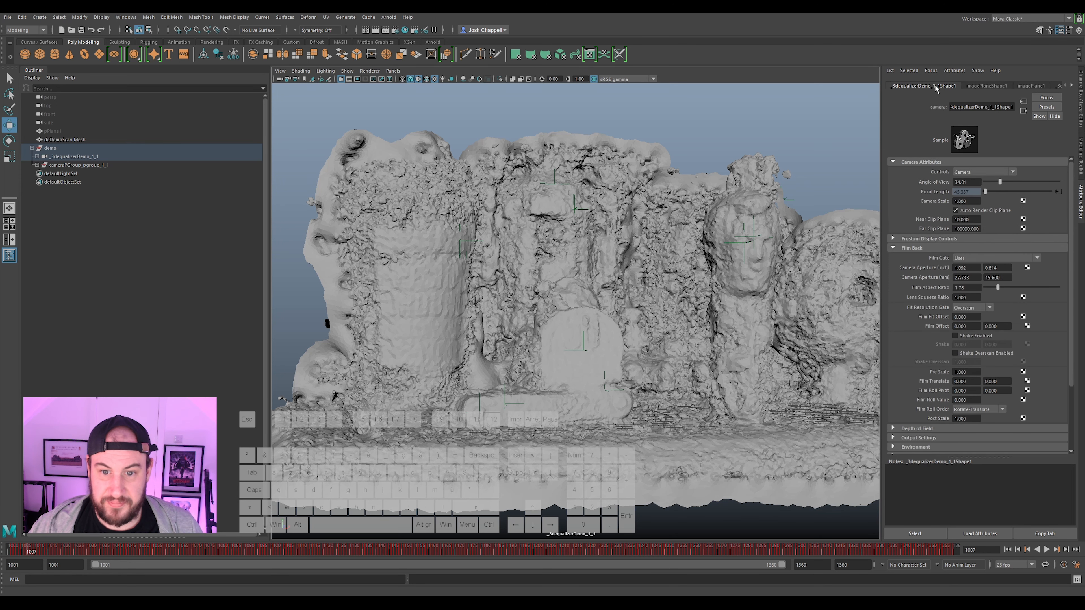
click(966, 219)
text(1)
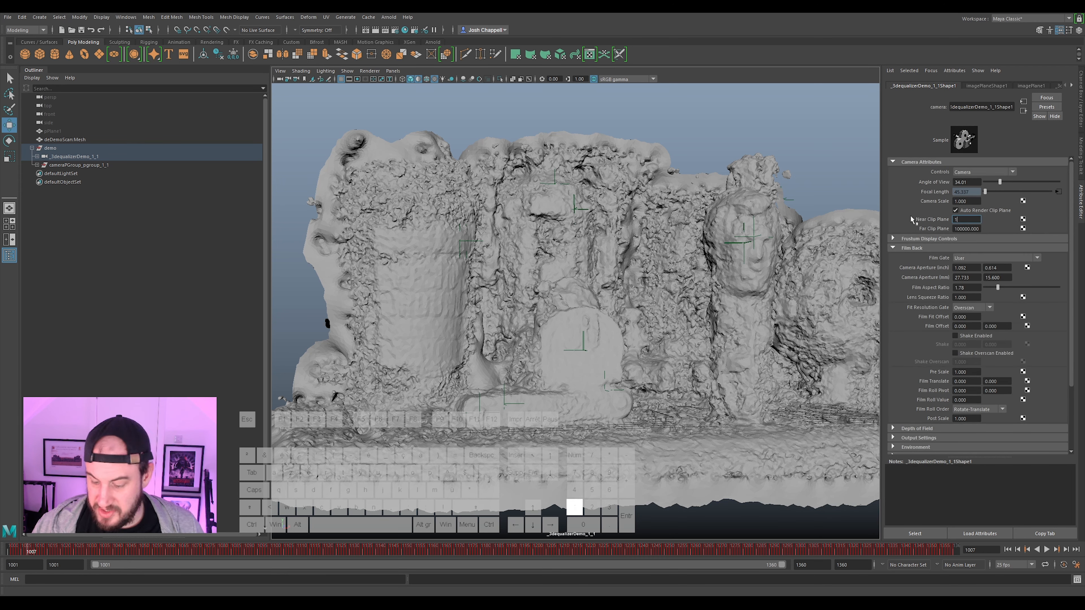
key(Return)
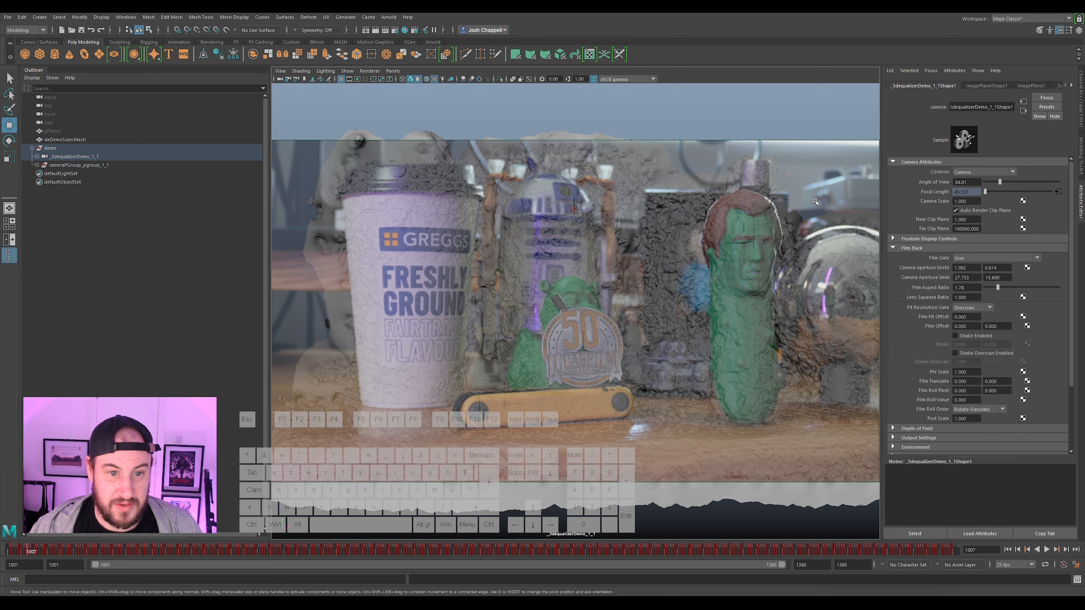
Overlay the wireframe on the shaded viewport geometry and add the scan mesh to a new display layer.
click(300, 71)
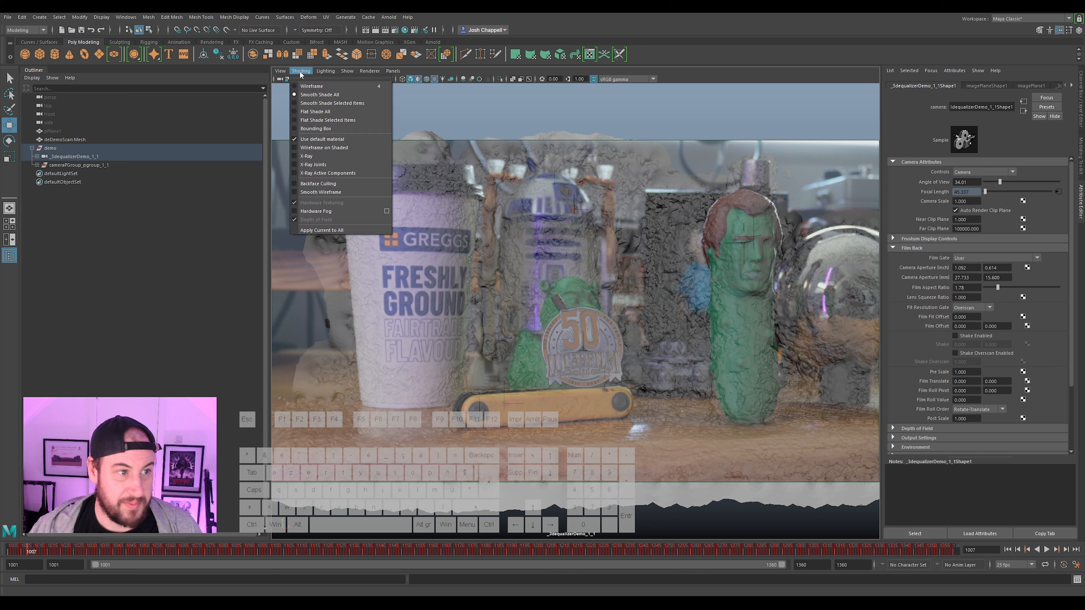
click(326, 147)
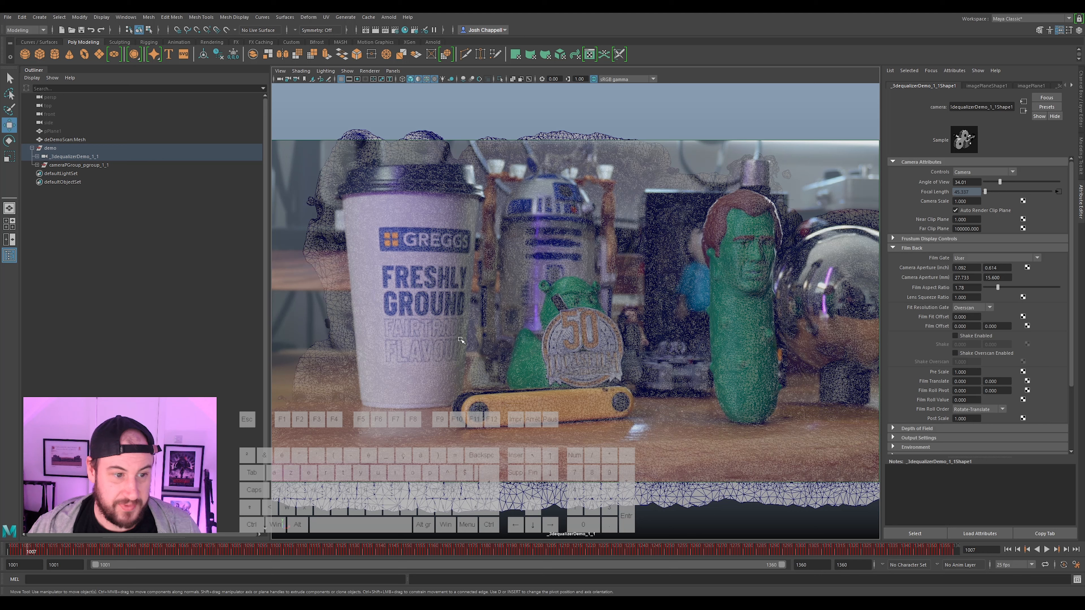
click(449, 363)
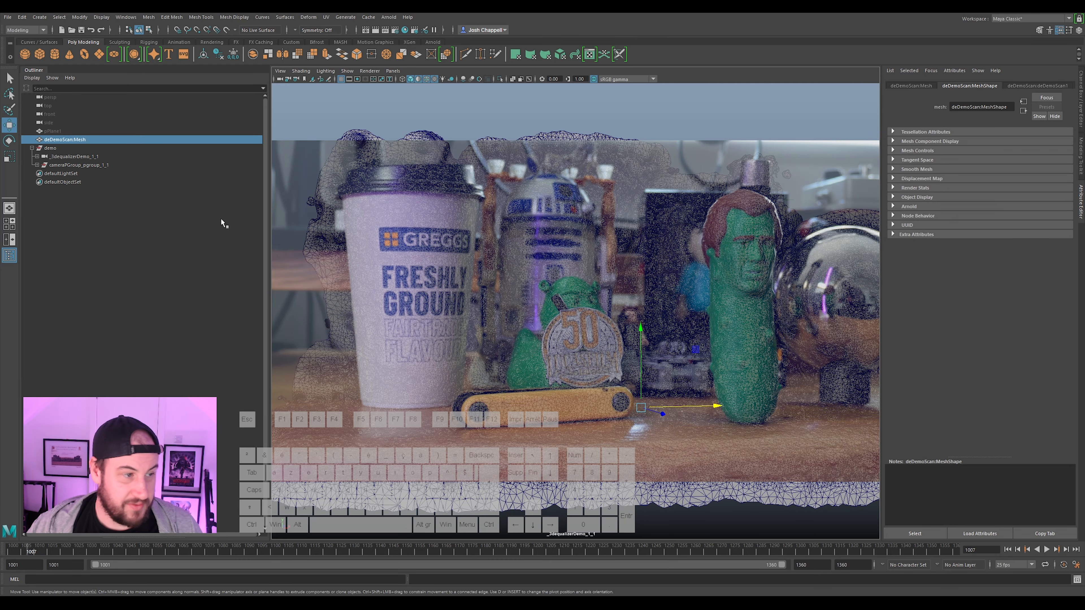
click(1082, 114)
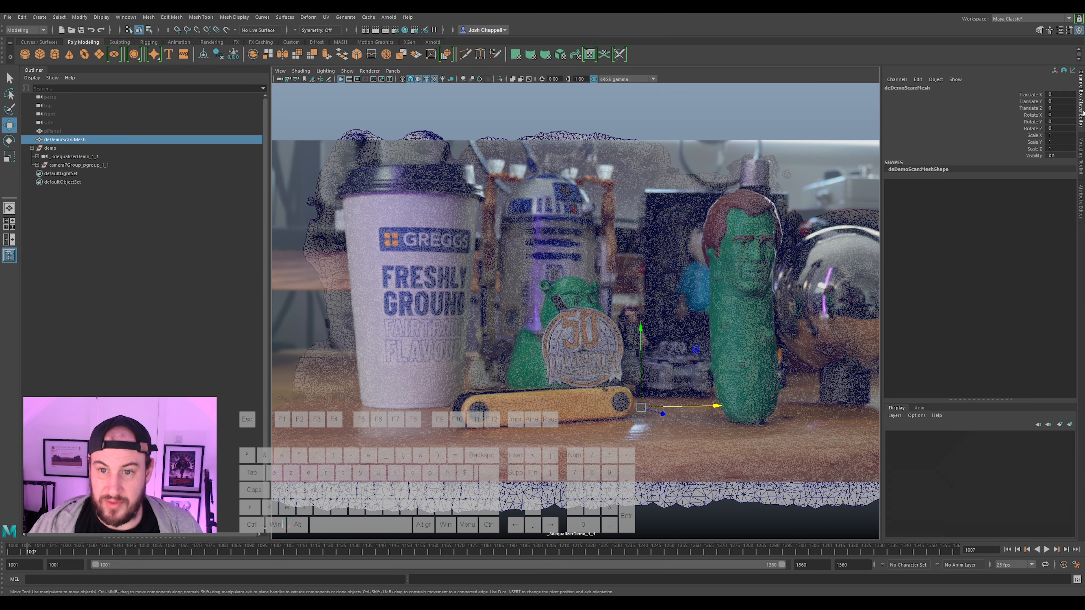
click(1070, 425)
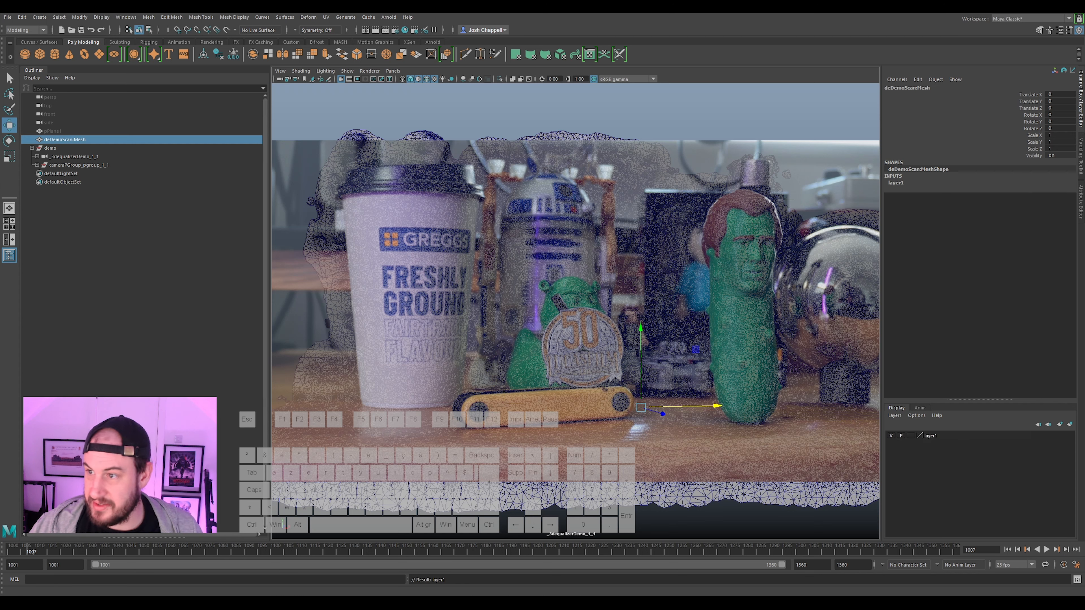
Set the display layer's color to bright green, then deselect the scan mesh.
double_click(930, 435)
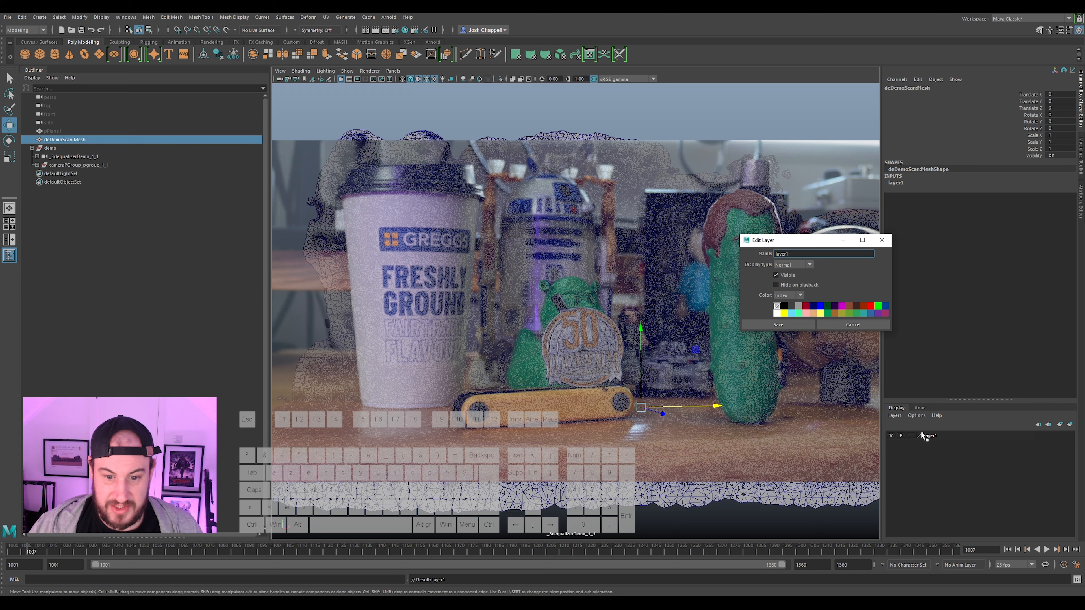
click(878, 307)
click(779, 324)
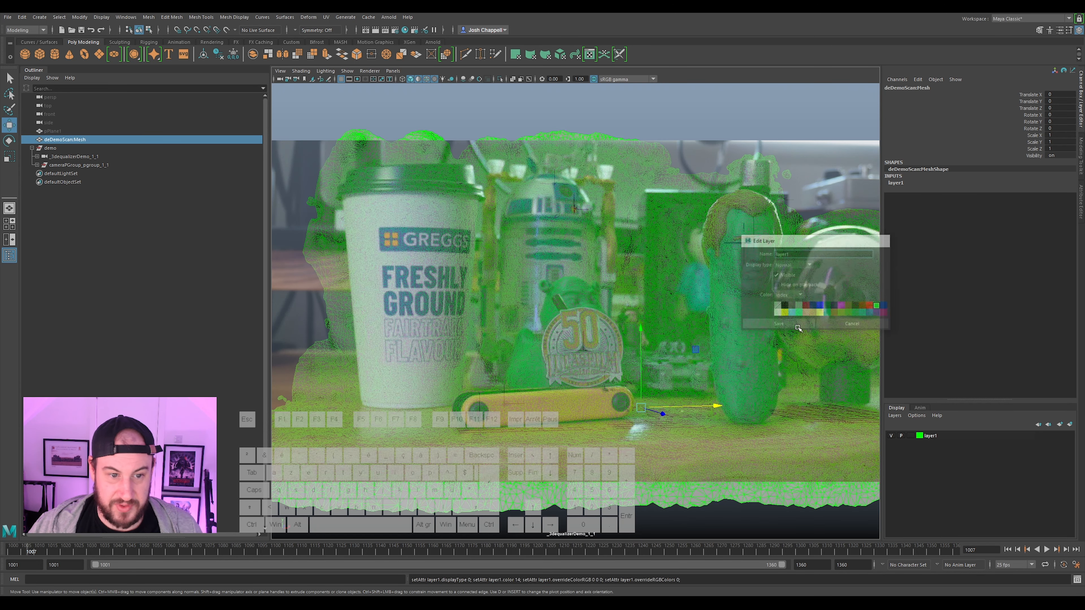
click(814, 146)
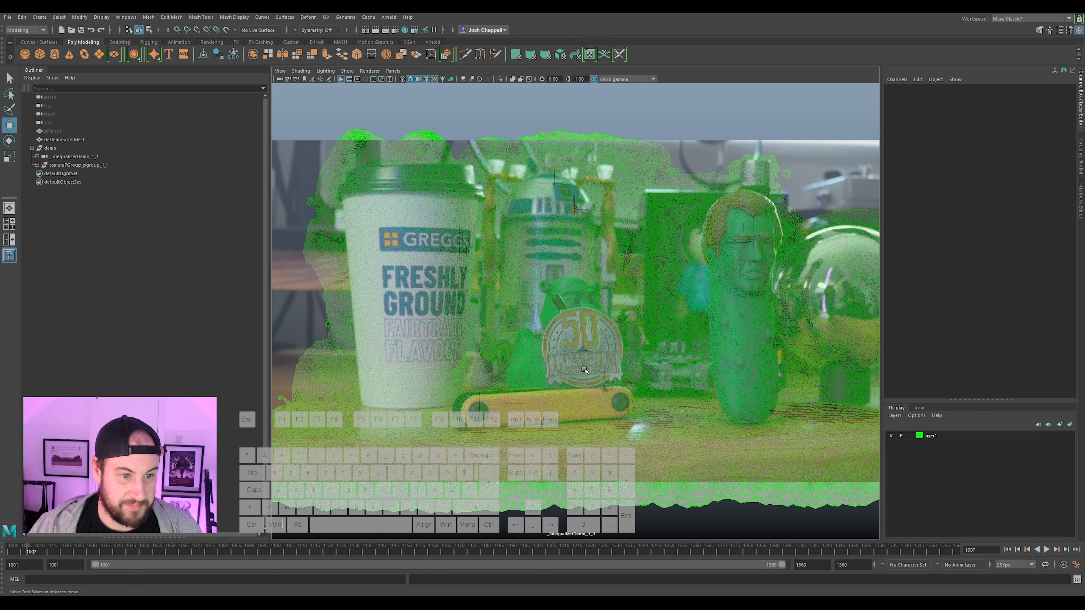
Select the tracked camera and raise its image plane's Alpha Gain to about 0.8.
click(279, 78)
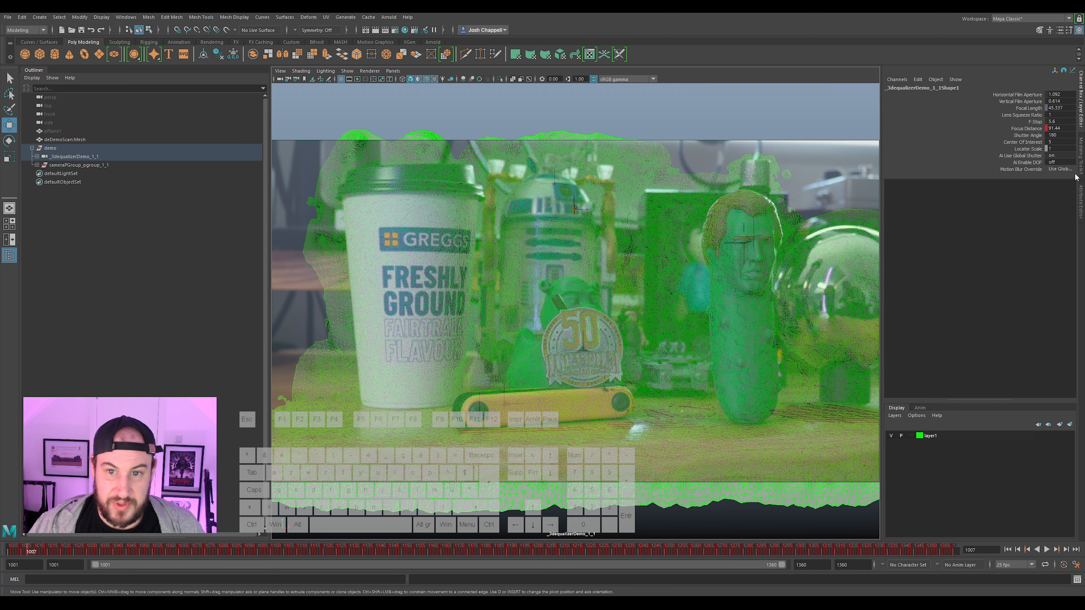
click(1077, 205)
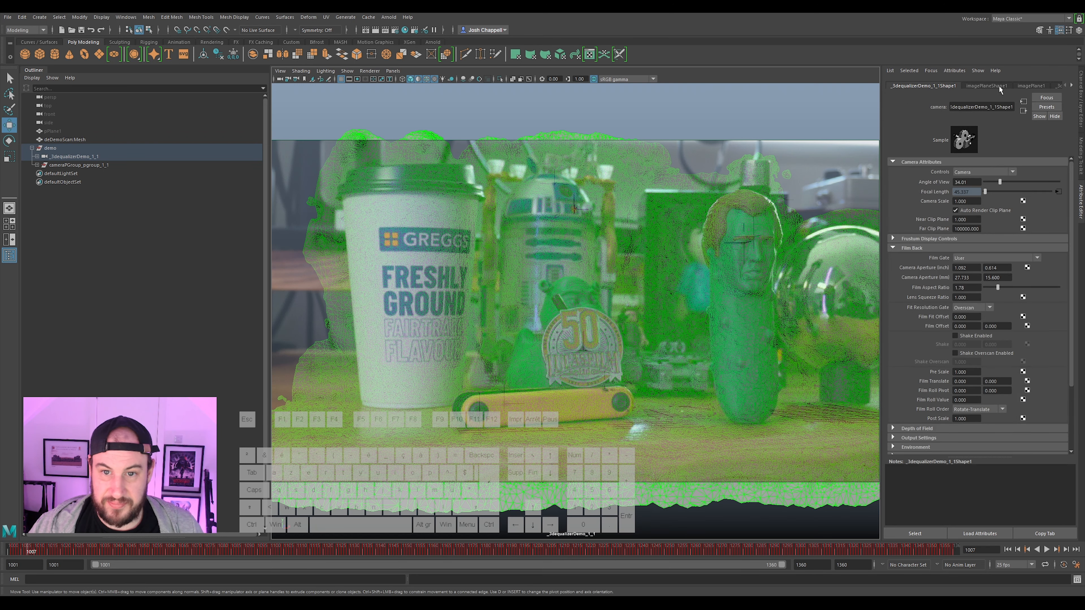
click(987, 85)
mouse_move(1052, 216)
mouse_down()
mouse_move(1008, 216)
mouse_move(1066, 225)
mouse_up()
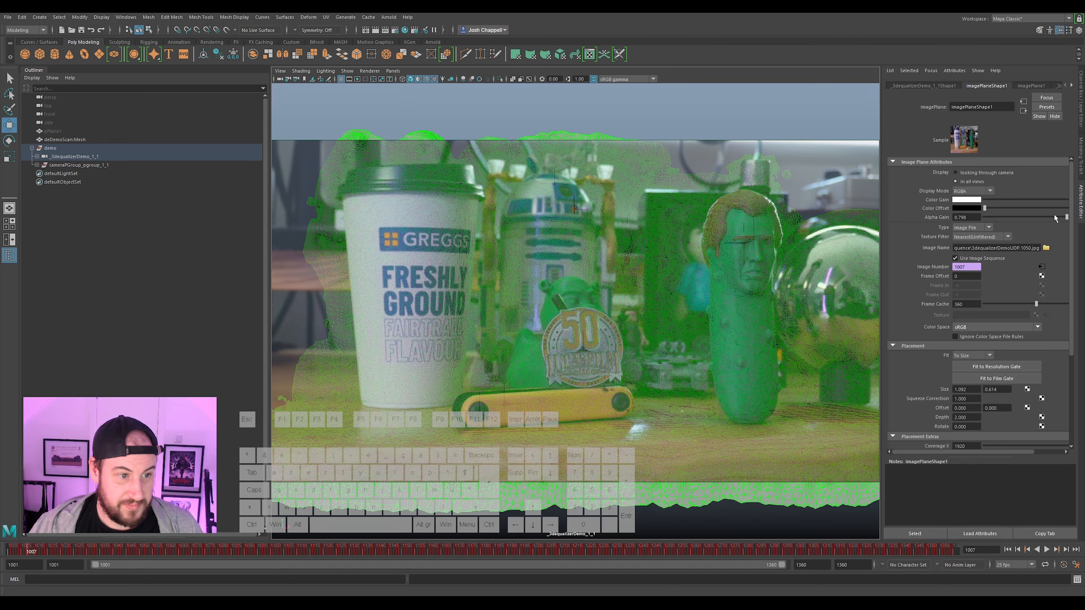
Turn off the default material display and scrub to frame 1086 to check the mesh against the footage.
click(300, 71)
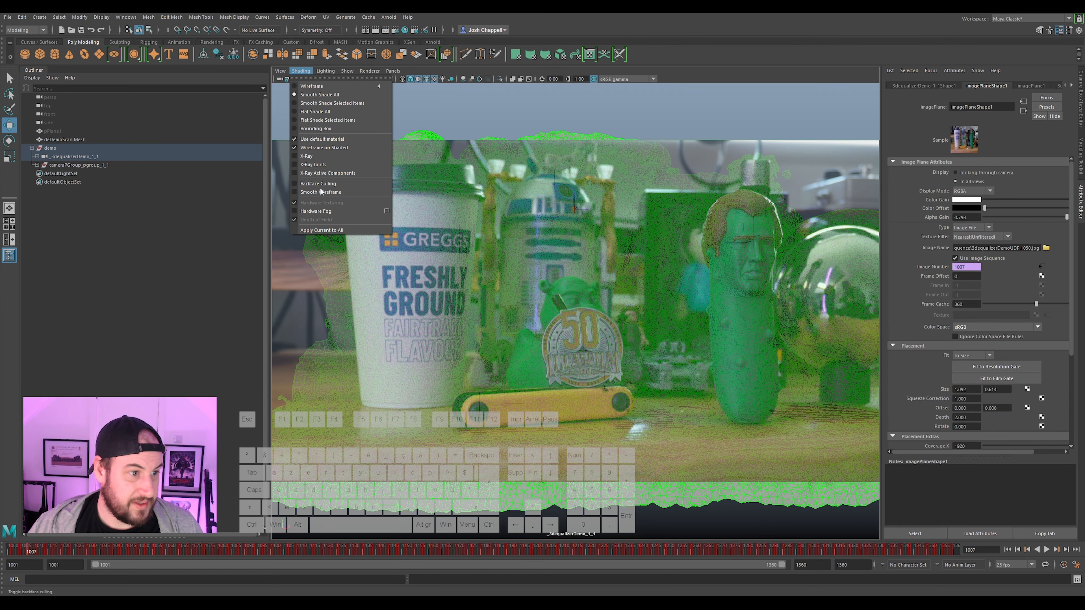
click(318, 142)
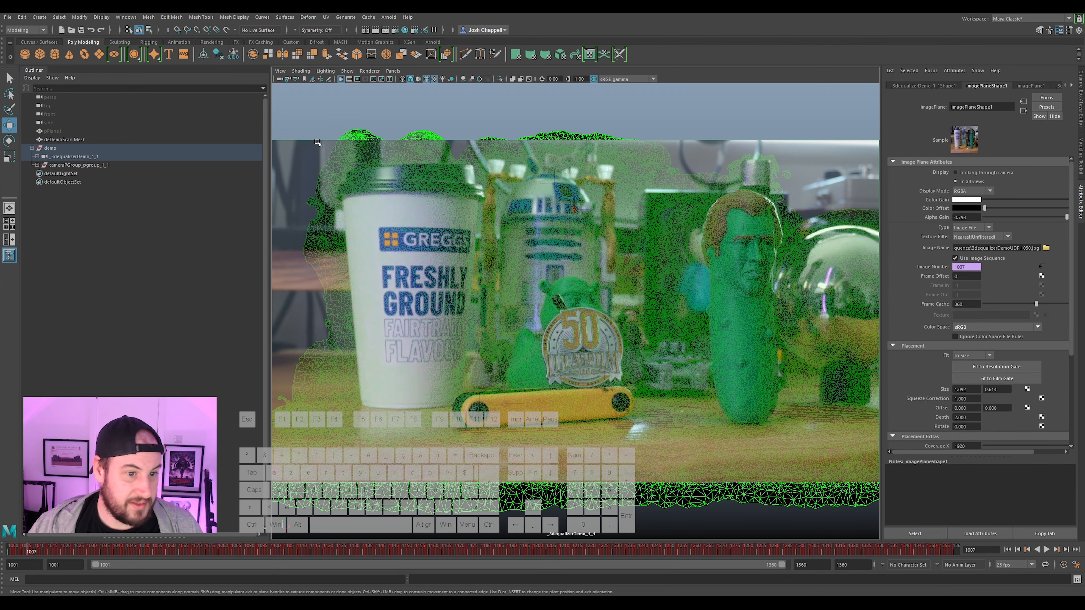
drag(469, 545, 278, 515)
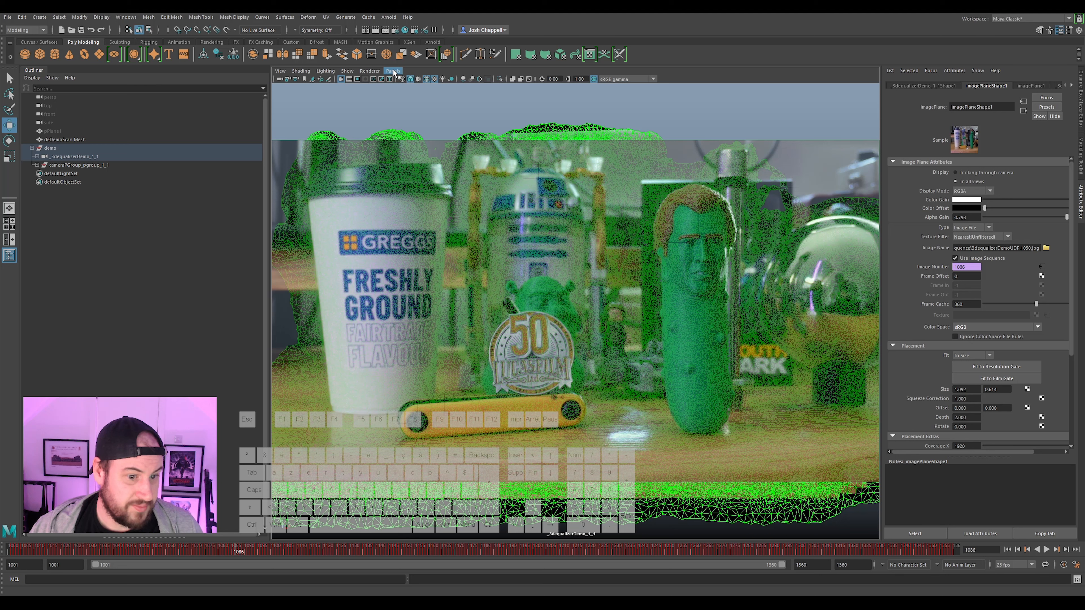
Create a polygon cube and move it onto the table in front of the green pickle figure.
click(39, 54)
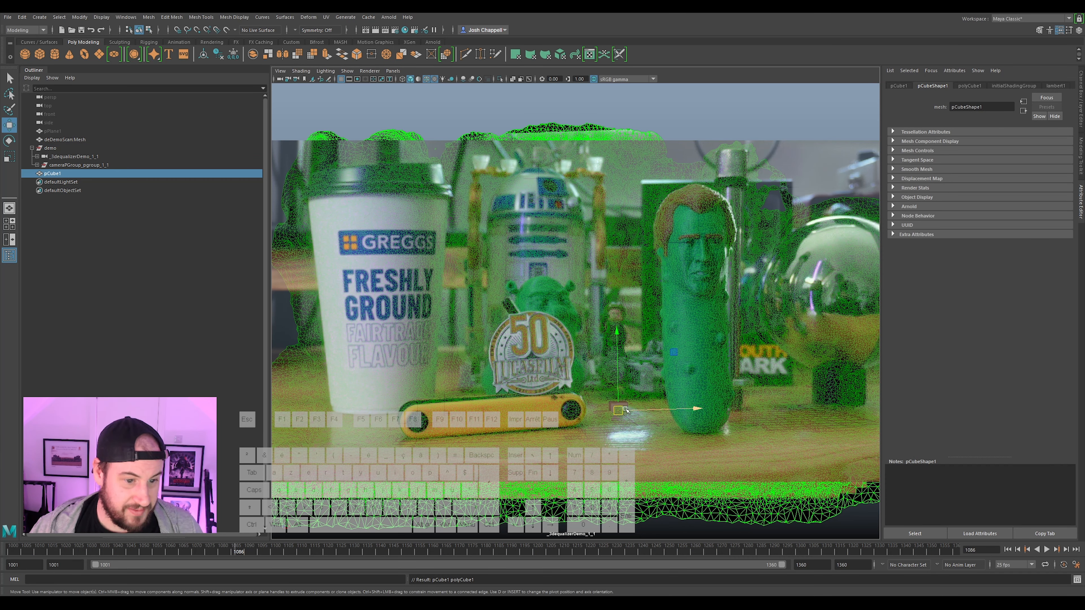
mouse_move(621, 410)
mouse_down()
mouse_move(629, 442)
mouse_move(632, 413)
mouse_up()
Assign a new Use Background material to the scan mesh and turn off the wireframe overlay in the viewport.
click(683, 376)
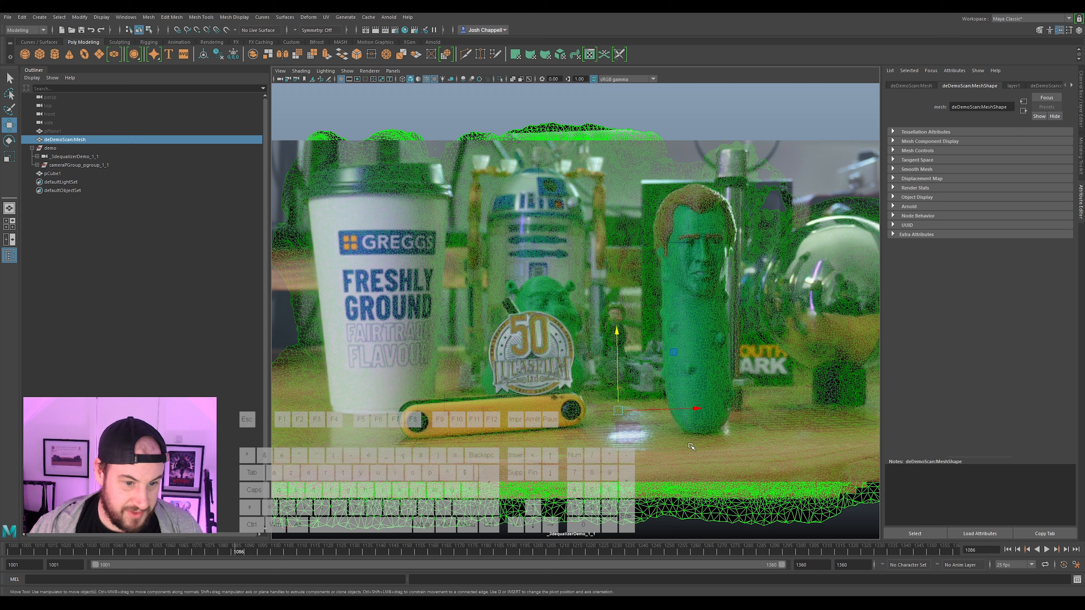
right_click(589, 276)
right_drag(591, 487, 598, 497)
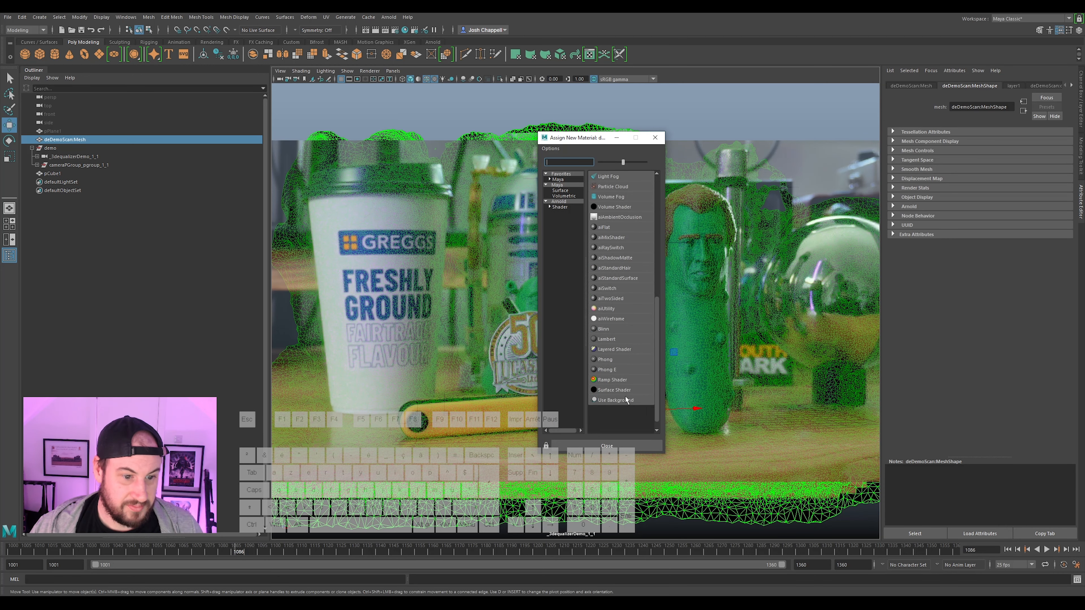
click(624, 399)
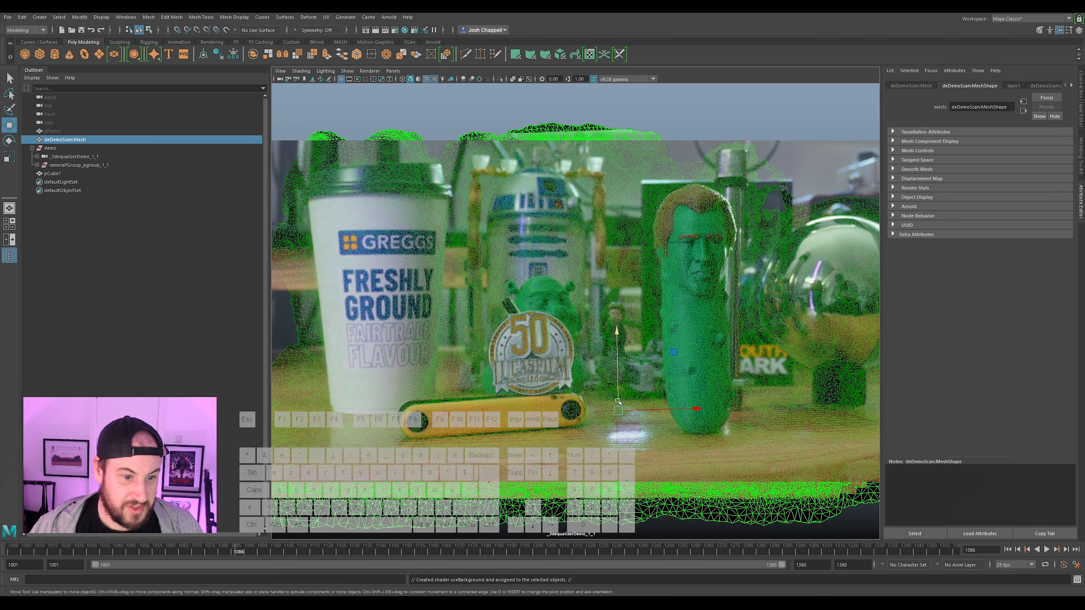
click(301, 71)
click(318, 139)
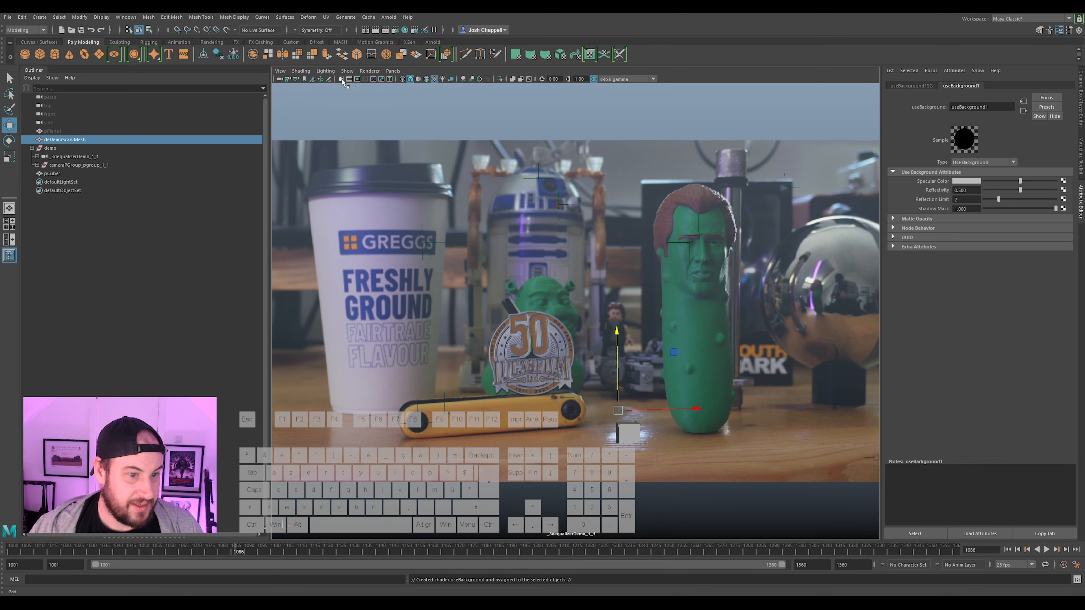
Select the cube, enable viewport multisample anti-aliasing, and play the shot to check how the cube sticks to the table.
click(622, 432)
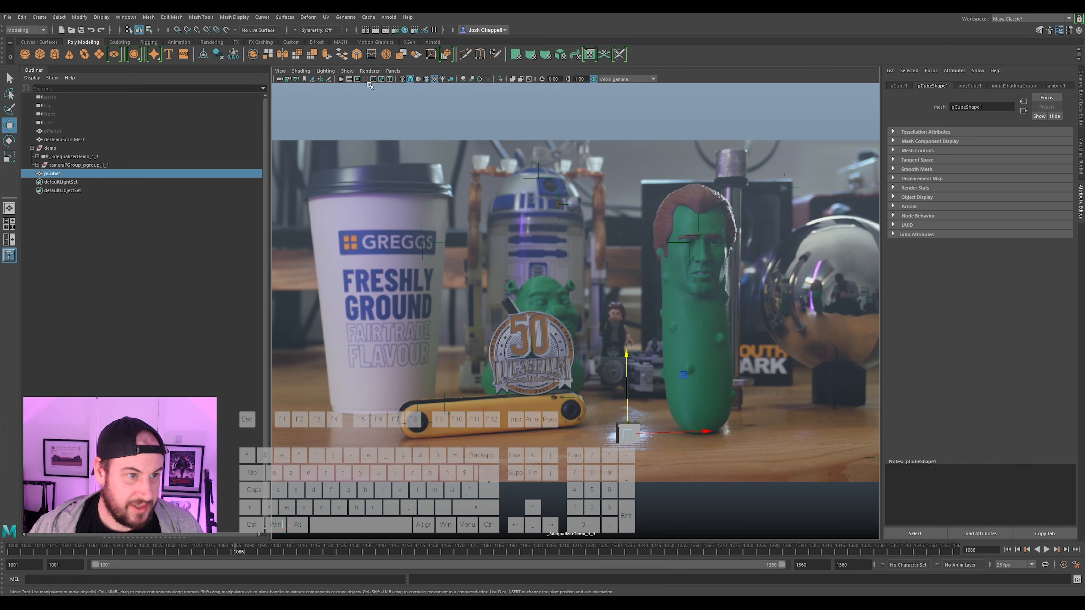
click(478, 79)
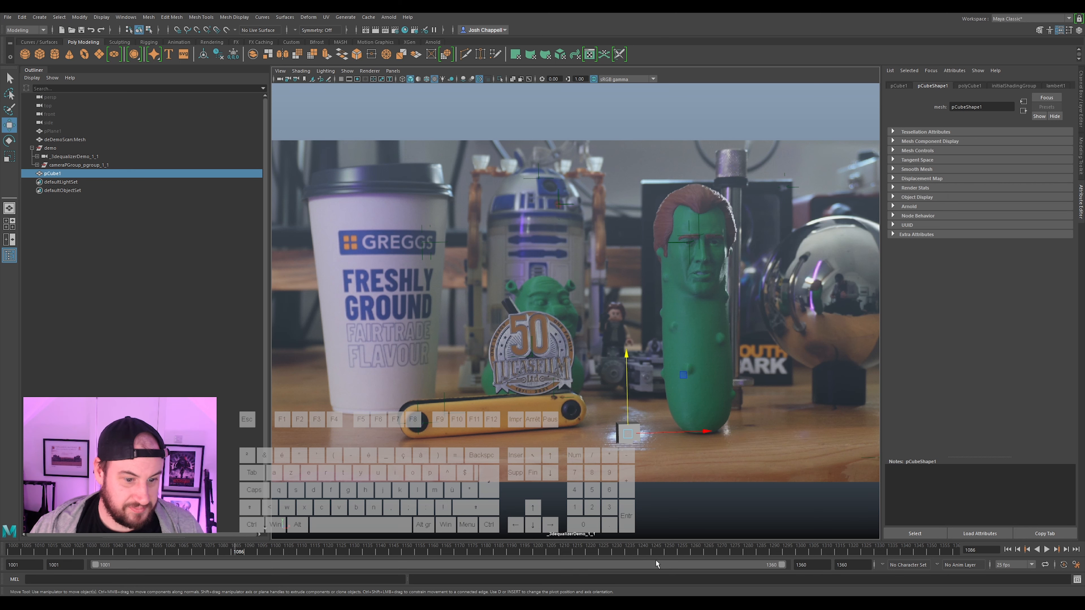
drag(683, 545, 428, 538)
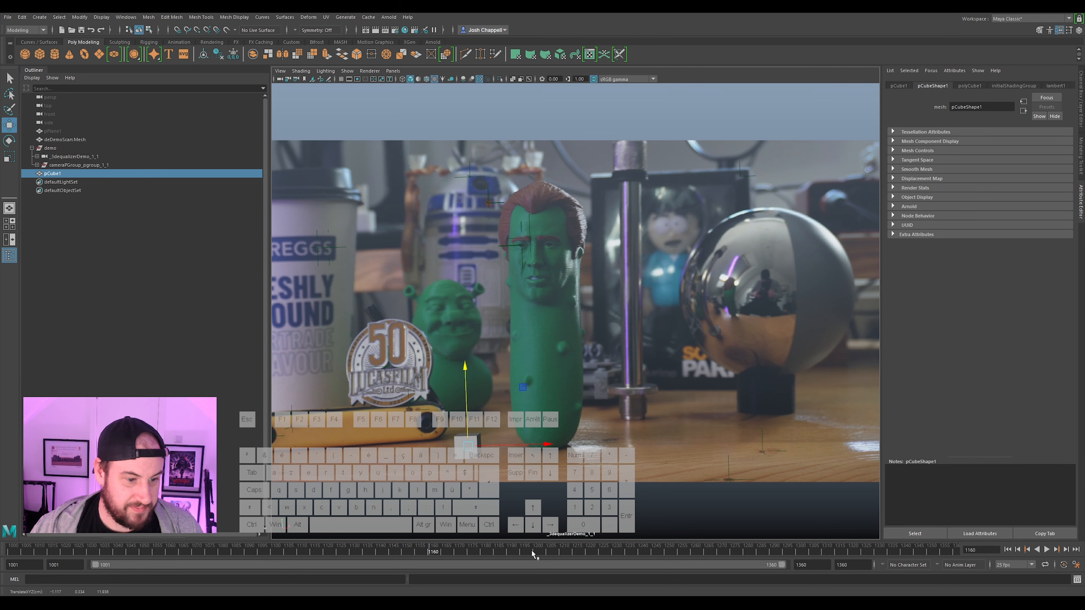
key(alt+v)
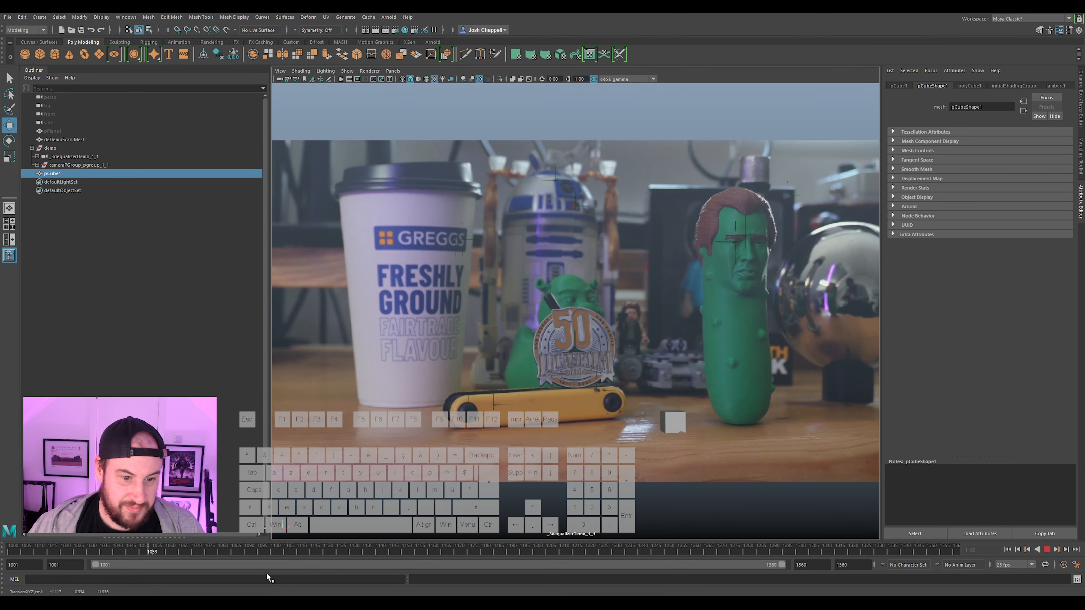
key(alt+v)
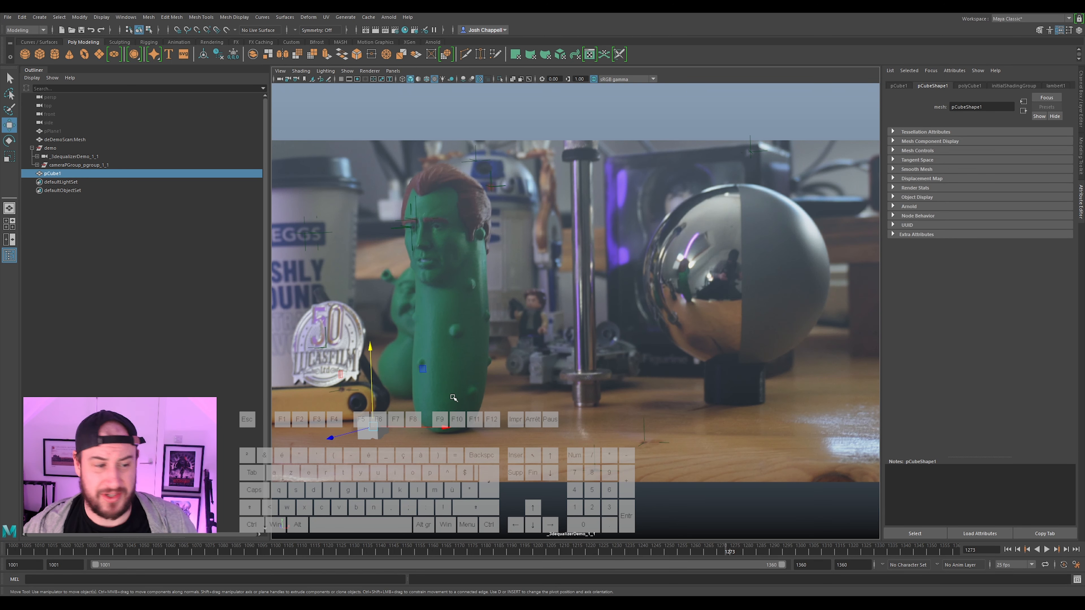
Duplicate the cube at frame 1120 and snap the copy to the scan on top of the yellow tool.
drag(442, 550, 327, 541)
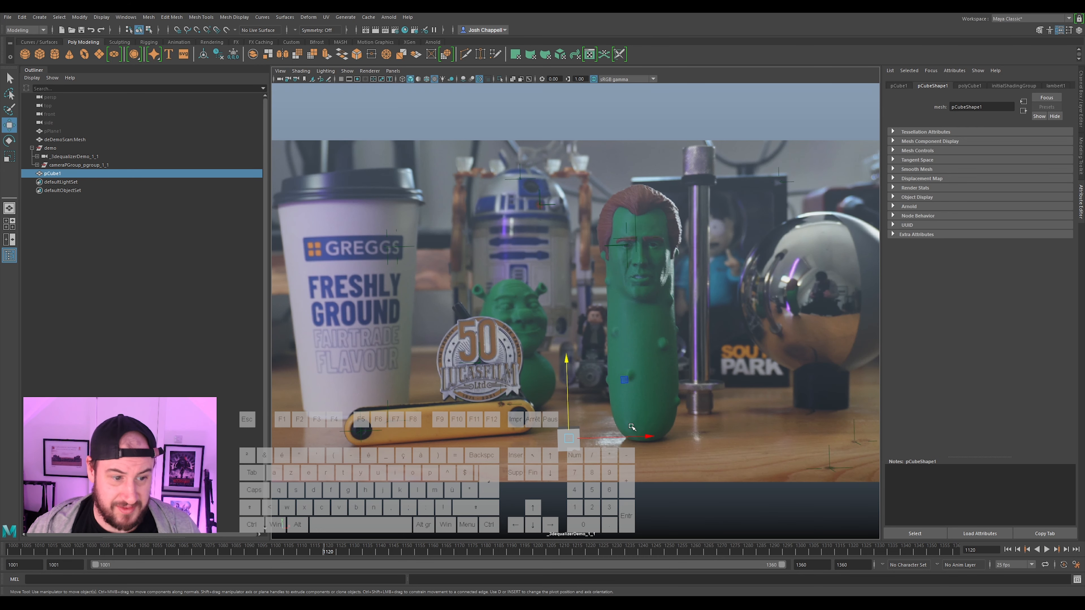
key(ctrl+d)
drag(580, 440, 495, 422)
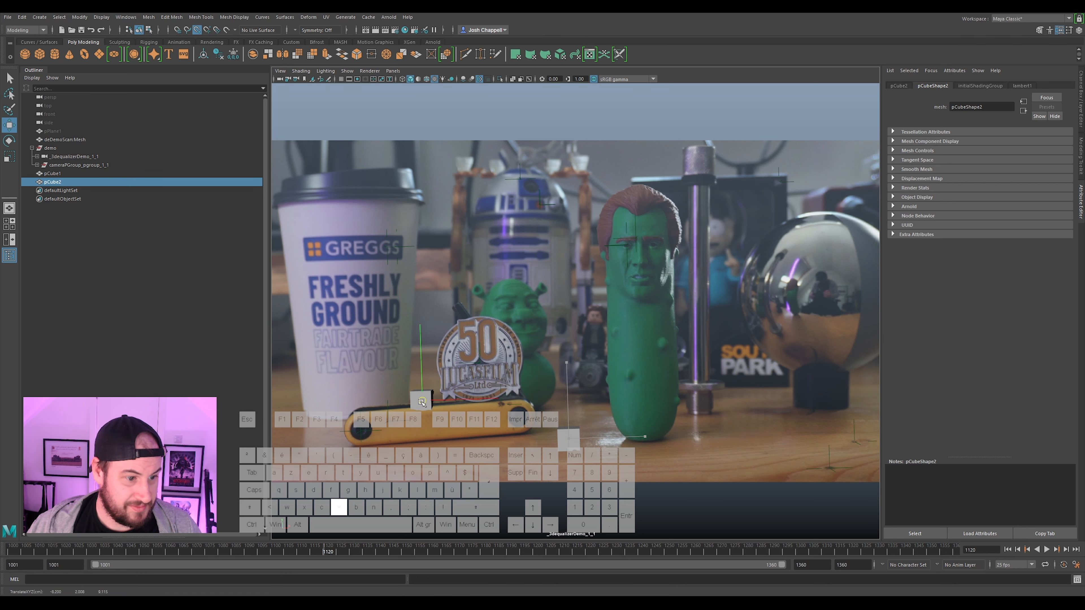
Duplicate the cube again at frame 1041 and snap the copy onto the top of the pickle figure's head.
drag(329, 551, 120, 554)
key(ctrl+d)
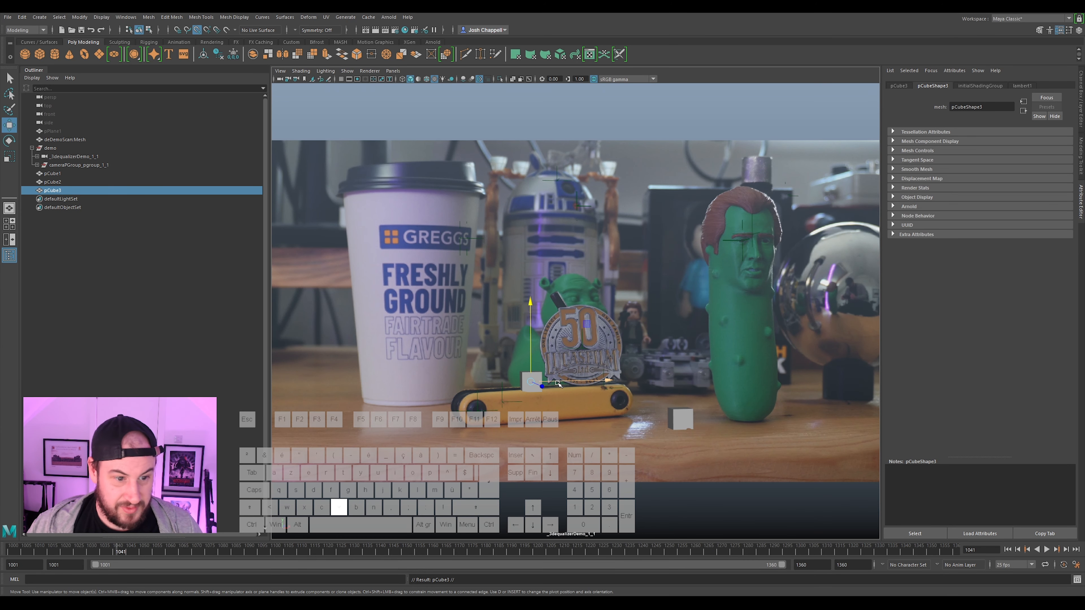
drag(532, 380, 627, 339)
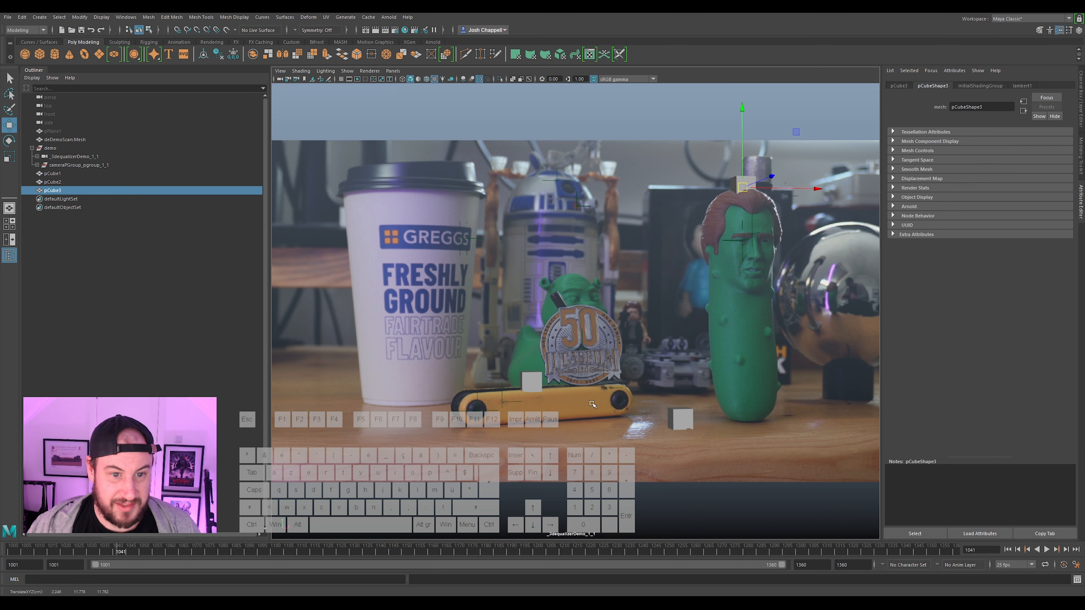
Play and scrub through the shot to examine how the three cubes hold to the tracked footage.
key(alt+v)
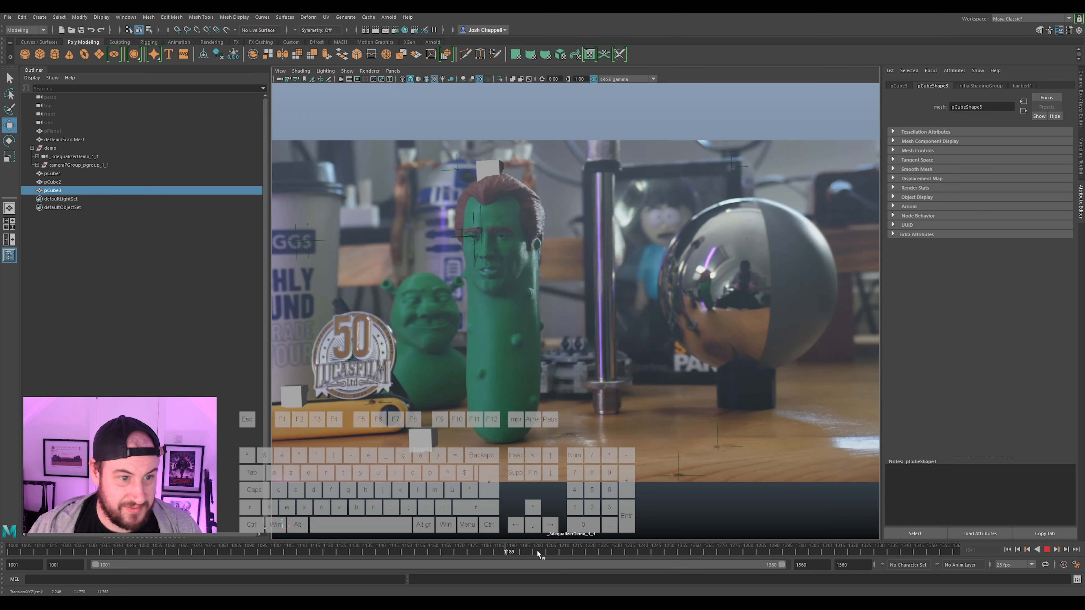
drag(597, 535, 152, 550)
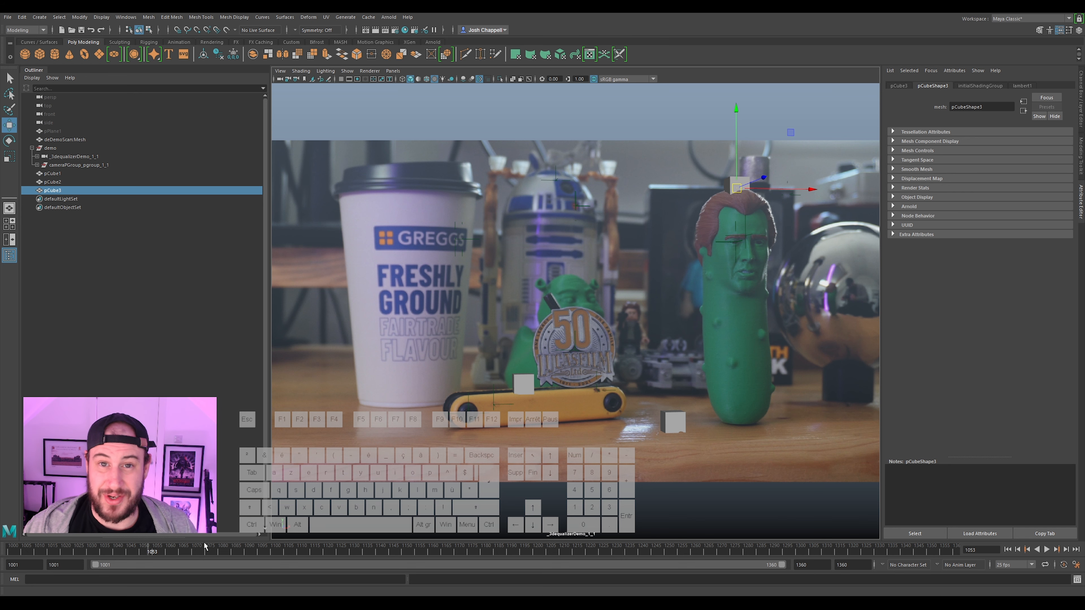
drag(192, 550, 296, 567)
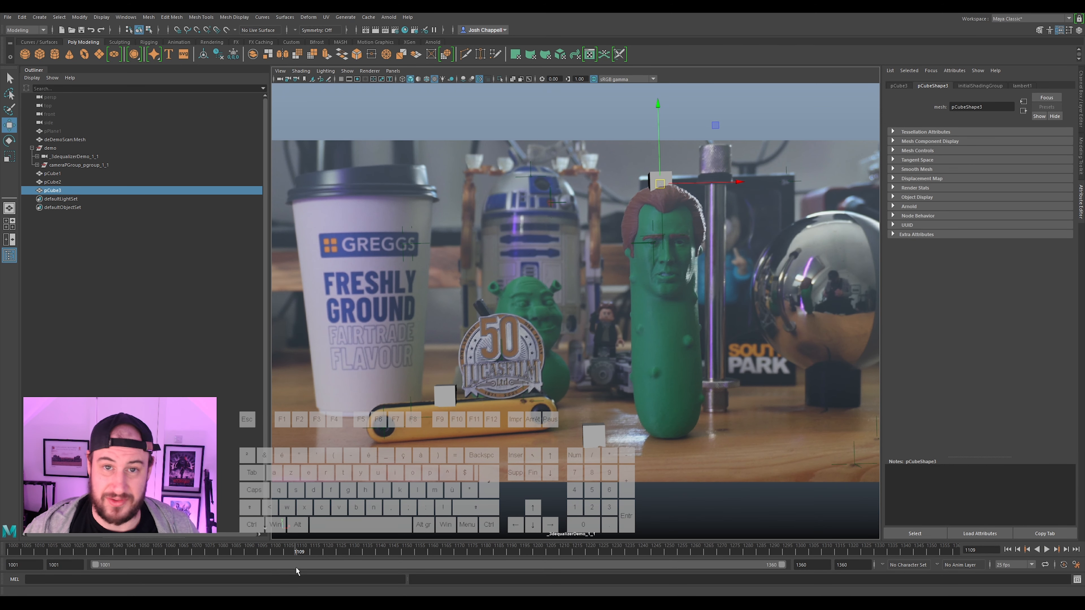